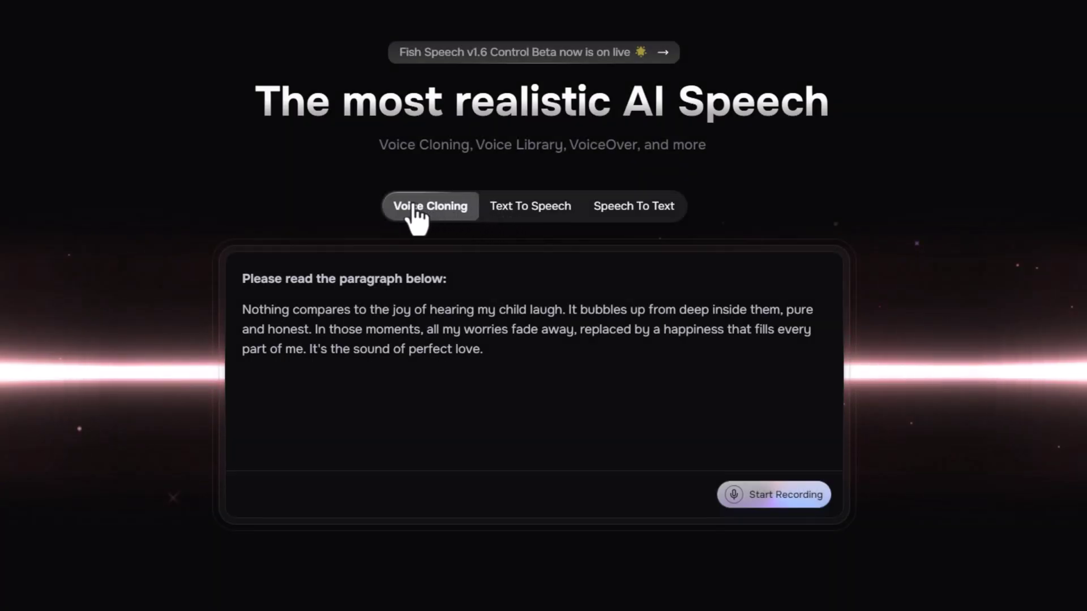
- In the Text to Speech demo, generate the sample speech with the Taylor Swift voice
left_click(535, 215)
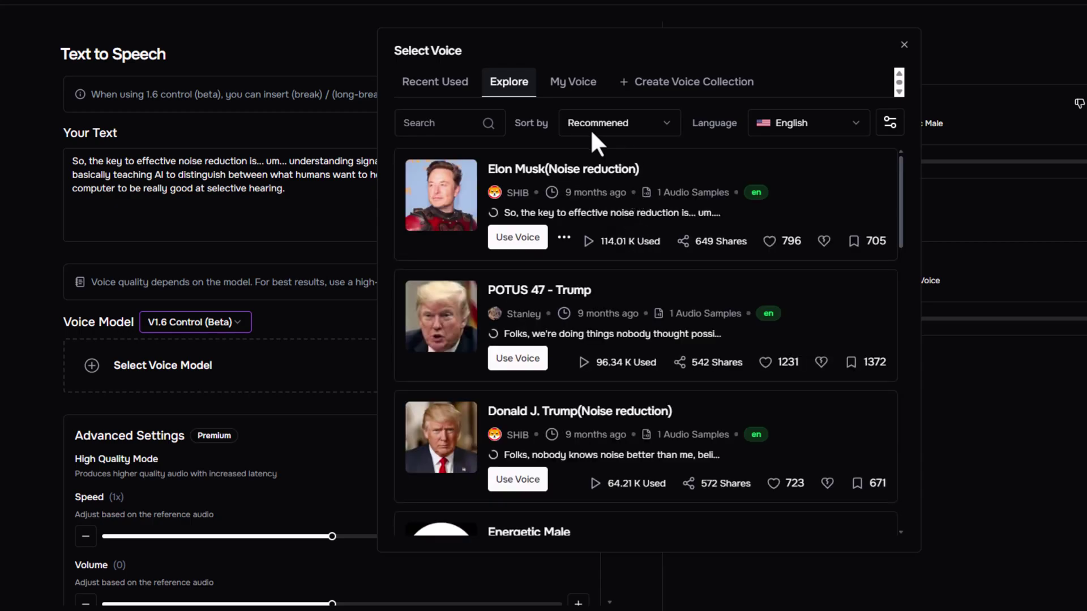
left_click(663, 136)
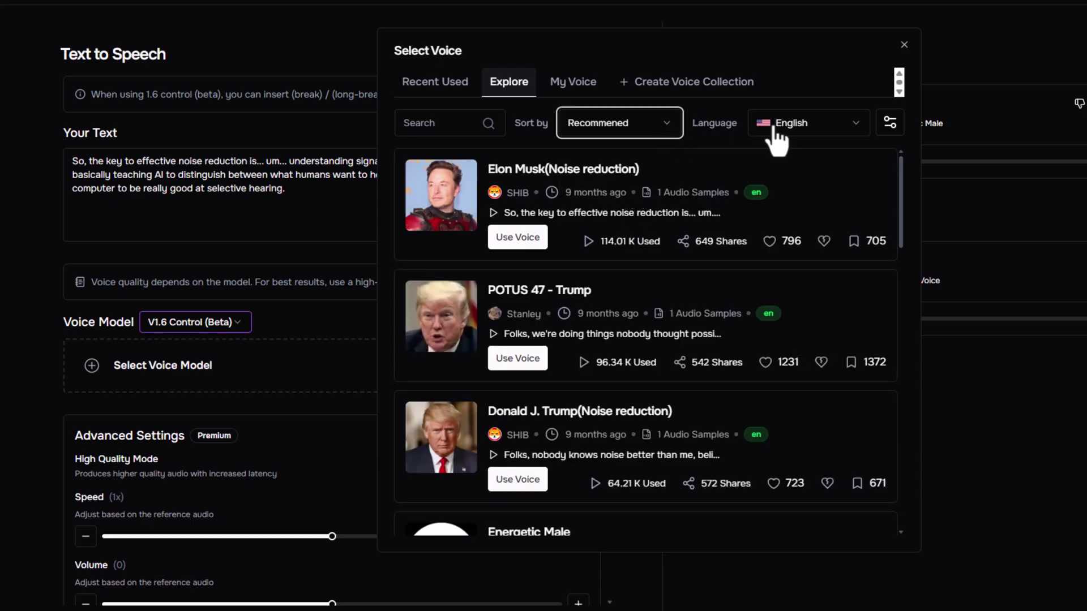
left_click(842, 134)
left_click(845, 136)
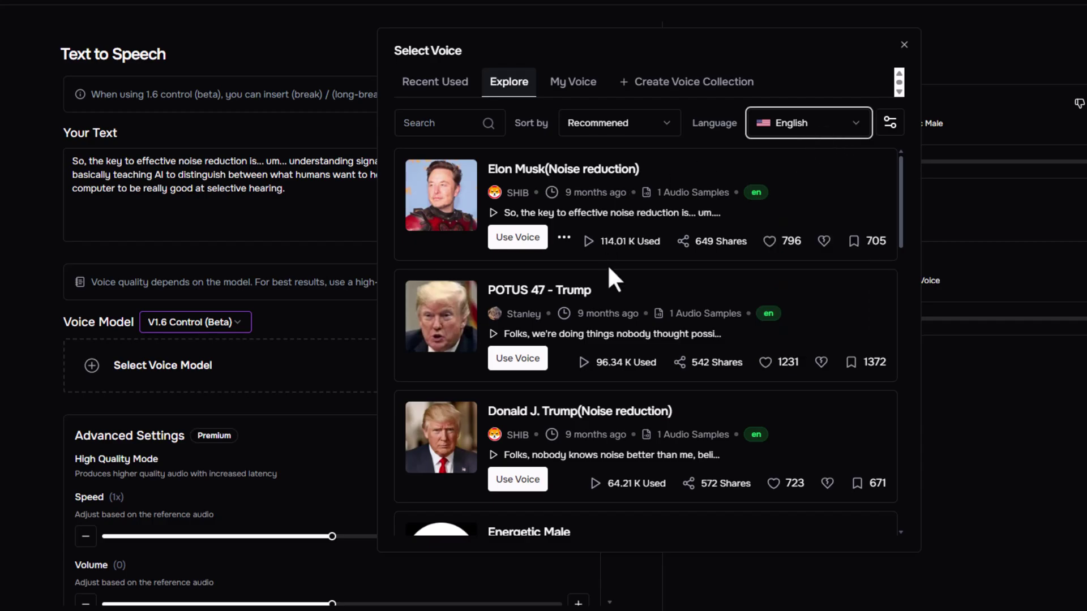
scroll(607, 264, "down", 10)
scroll(659, 381, "up", 2)
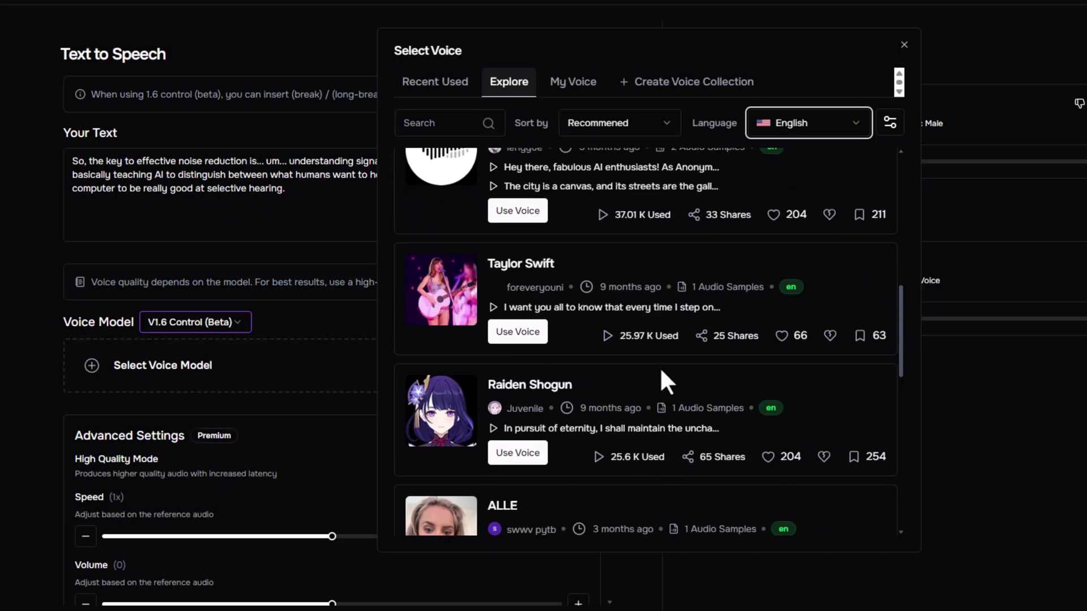
left_click(519, 338)
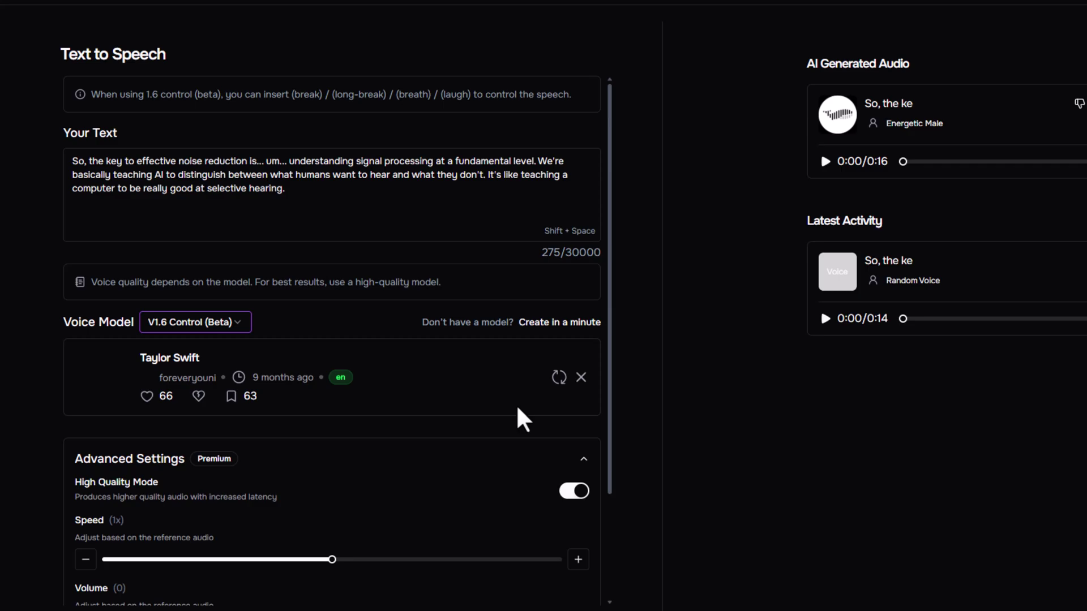
scroll(521, 448, "down", 2)
left_click(571, 560)
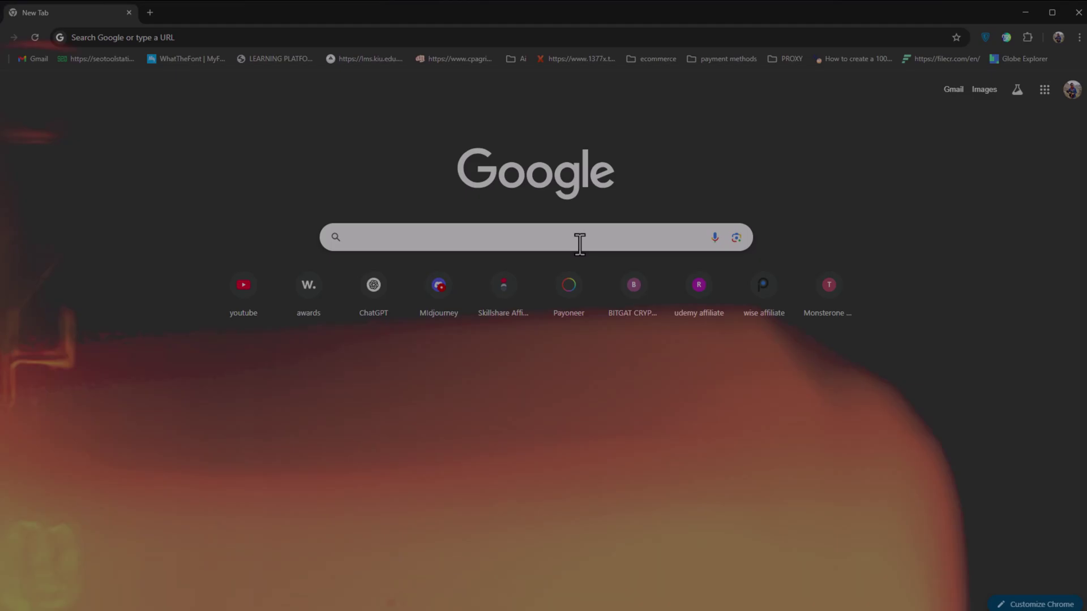
- Search Google for 'fish audio' and open the fish.audio website
left_click(578, 238)
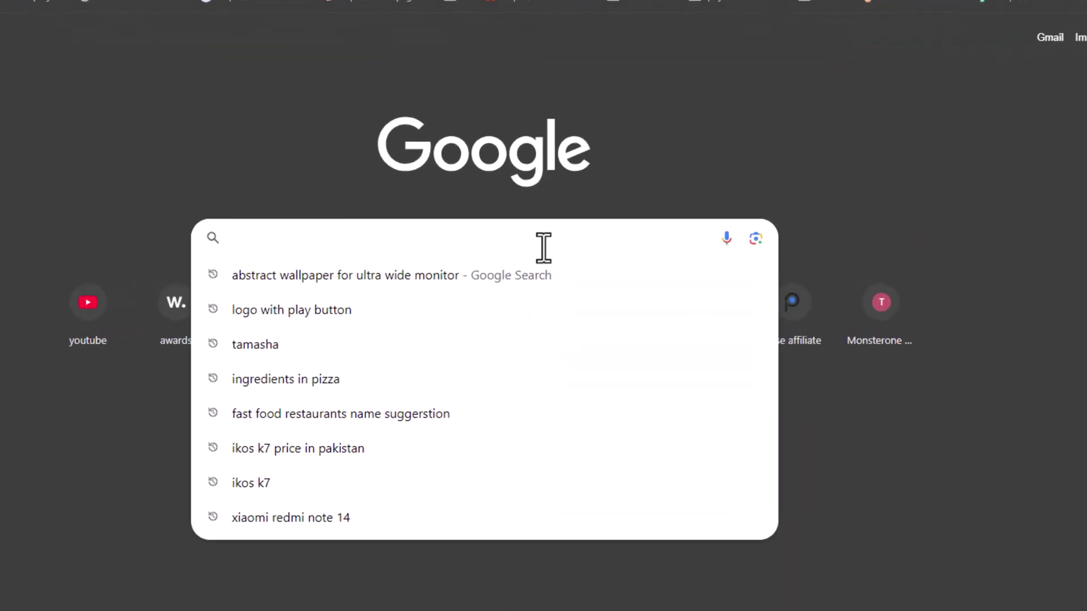
type("fish")
type("audio")
key("Return")
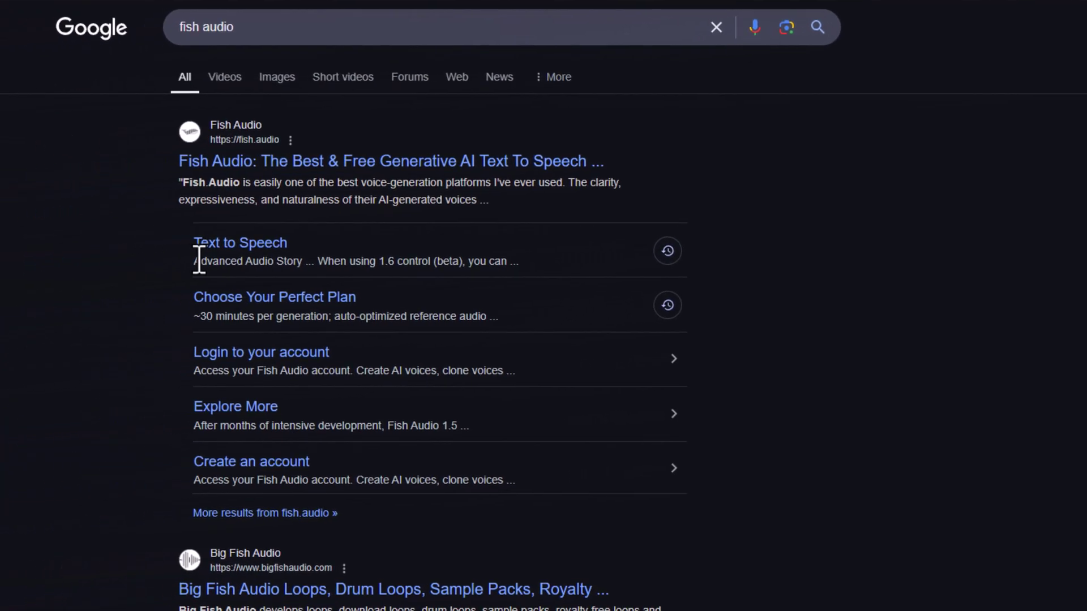
left_click(356, 164)
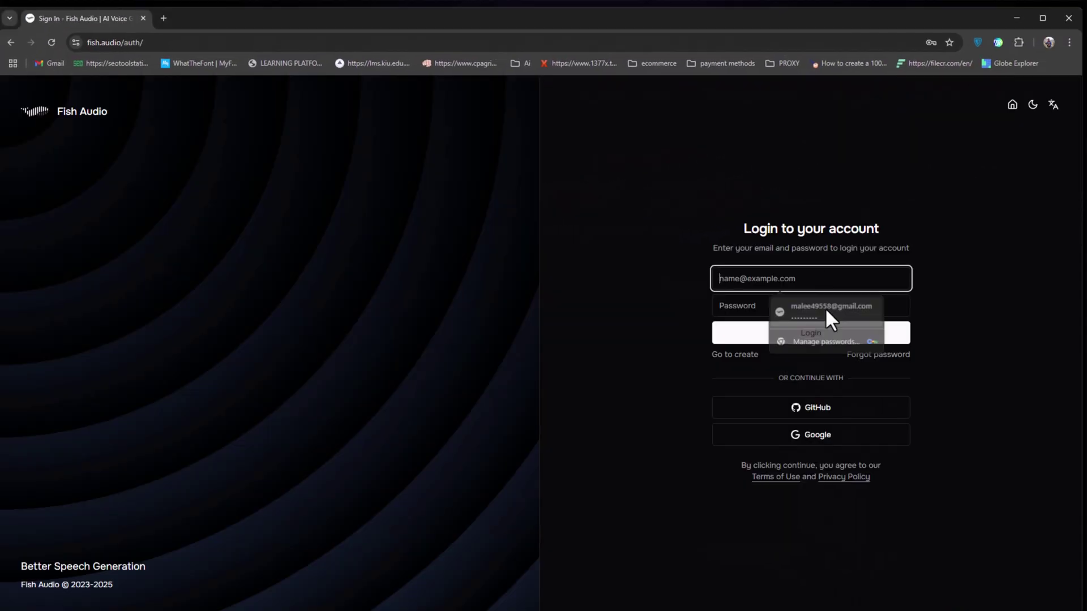
- Log in with the saved account, then switch the home demo to Text To Speech and Speech To Text
left_click(812, 334)
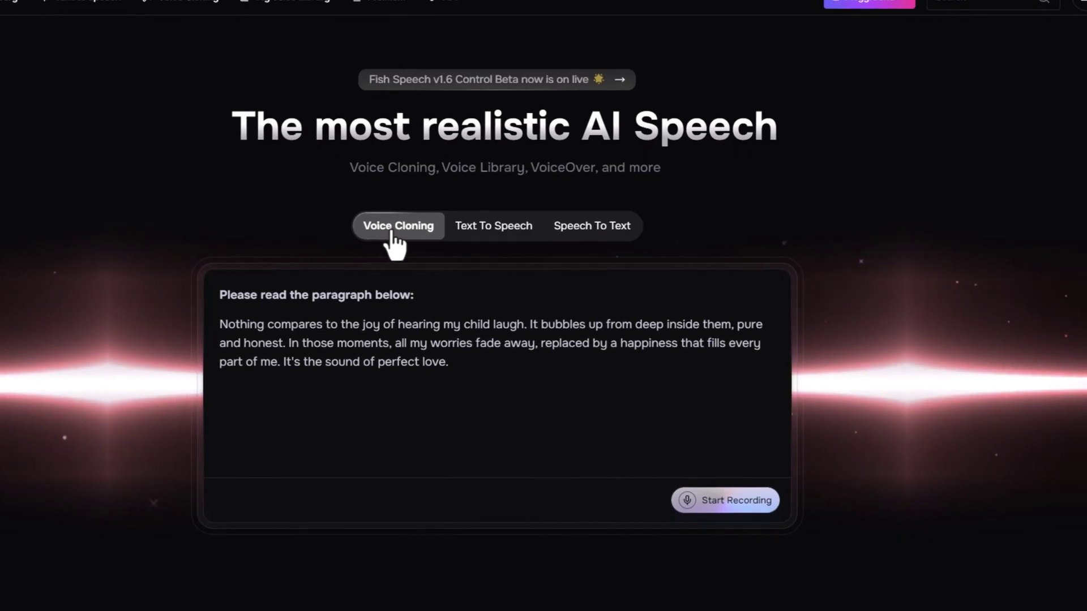
left_click(496, 227)
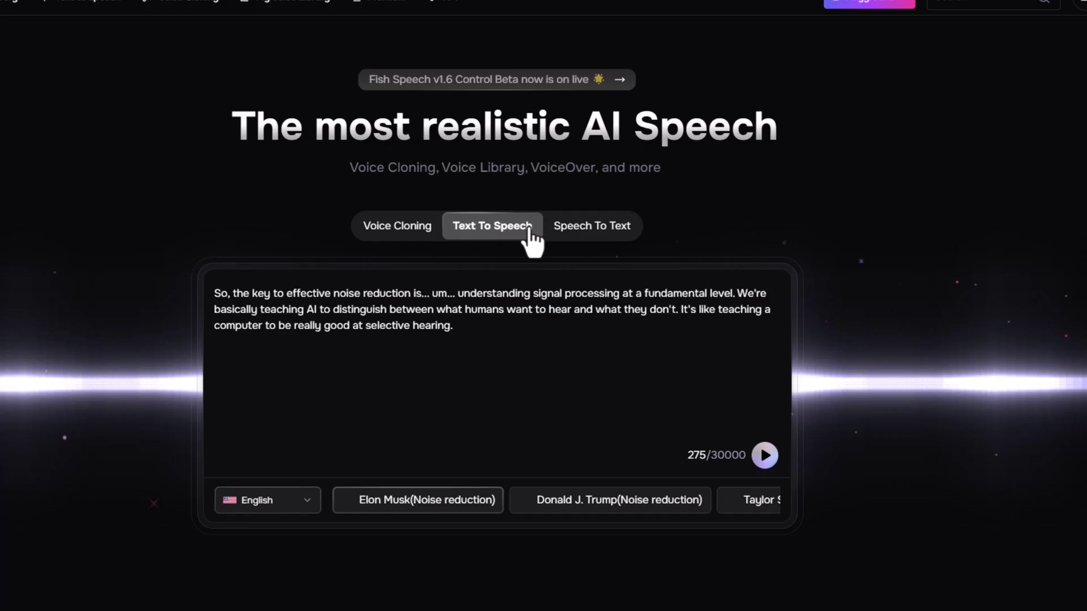
left_click(578, 232)
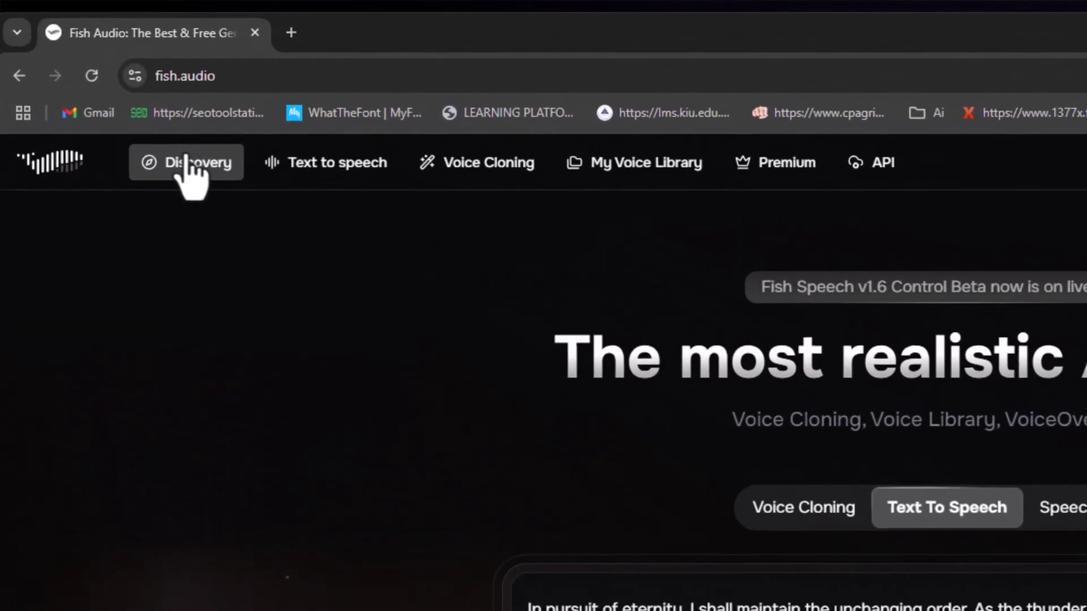
- Open the Discovery voice list and play the first voice's audio sample
left_click(186, 159)
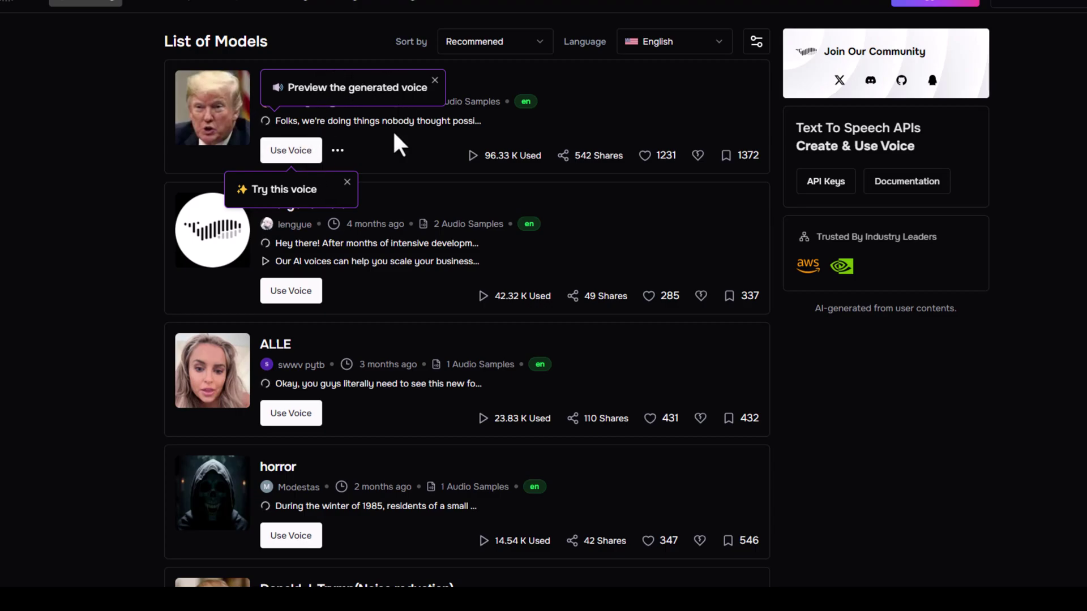
left_click(265, 122)
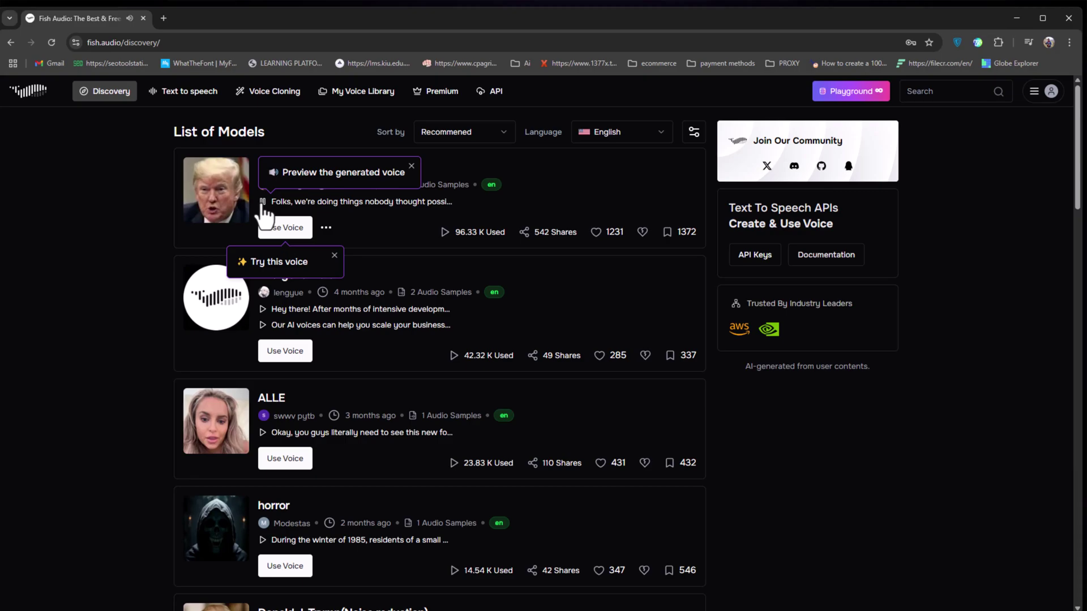
scroll(263, 214, "down", 12)
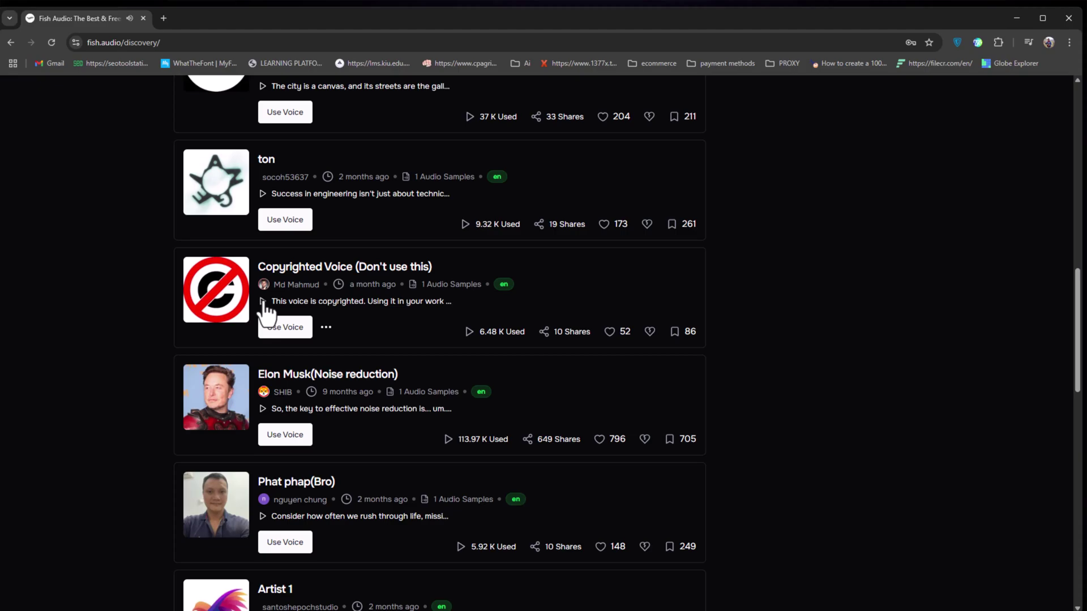
scroll(263, 303, "down", 3)
- Scroll further down and play the Elon Musk and 'sh' voice samples
left_click(262, 239)
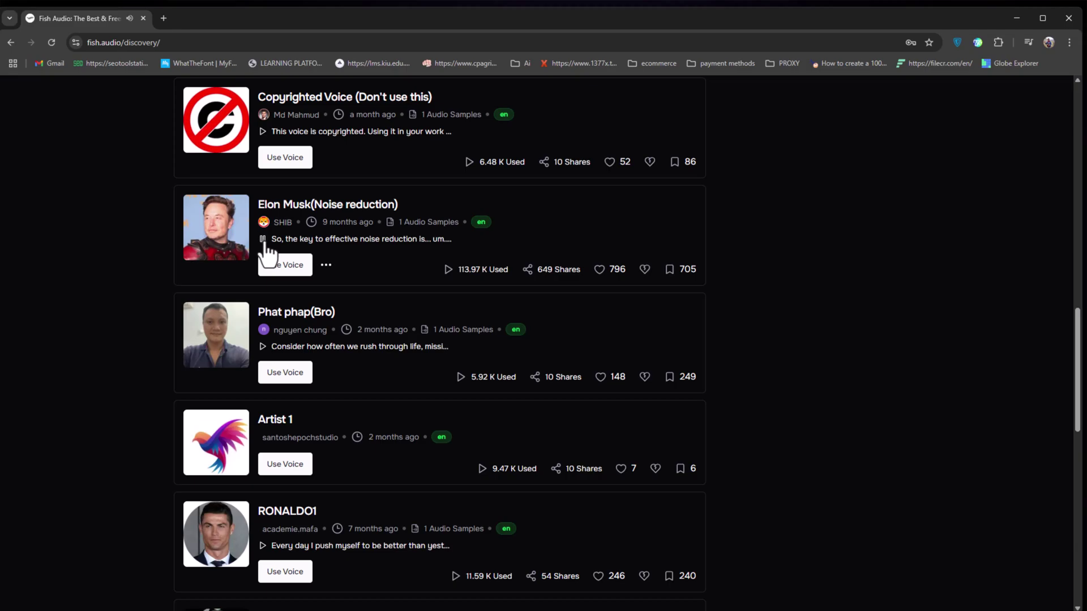
scroll(266, 387, "down", 3)
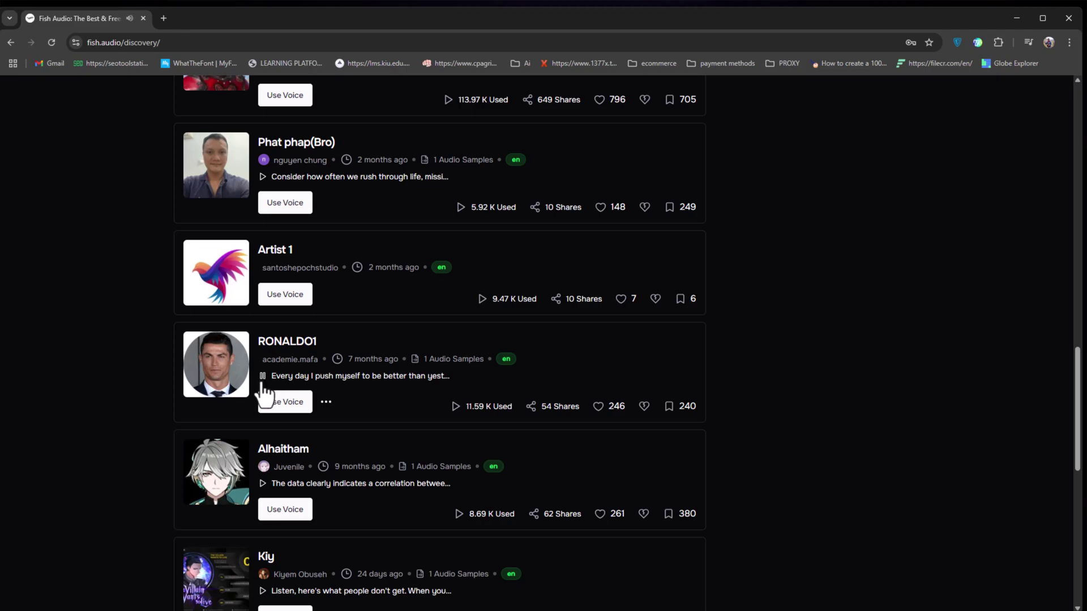
scroll(264, 391, "down", 8)
scroll(263, 358, "down", 1)
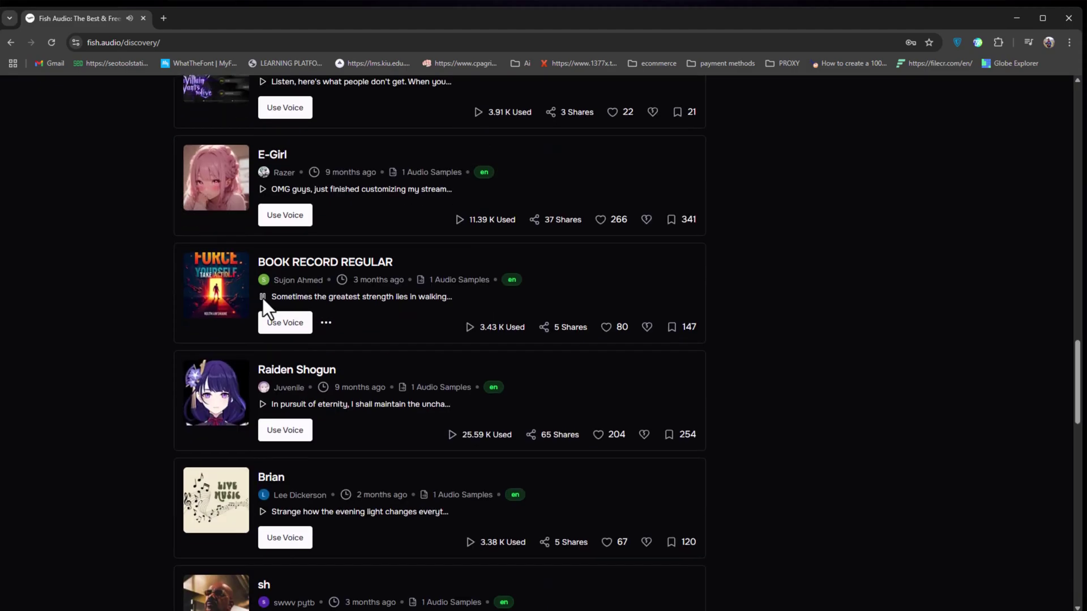
scroll(264, 303, "down", 3)
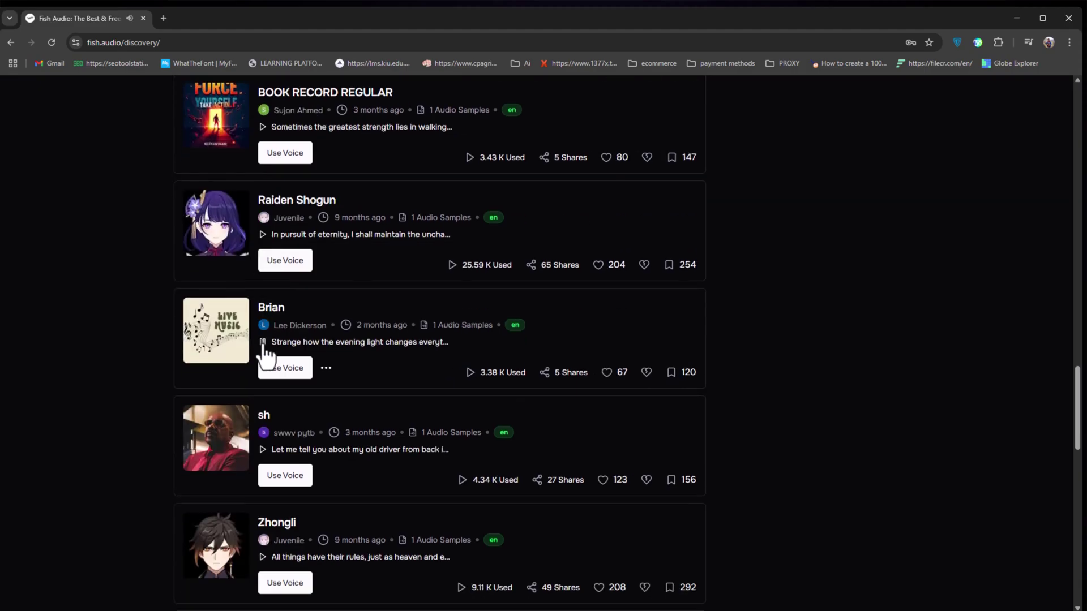
scroll(263, 346, "down", 4)
left_click(262, 222)
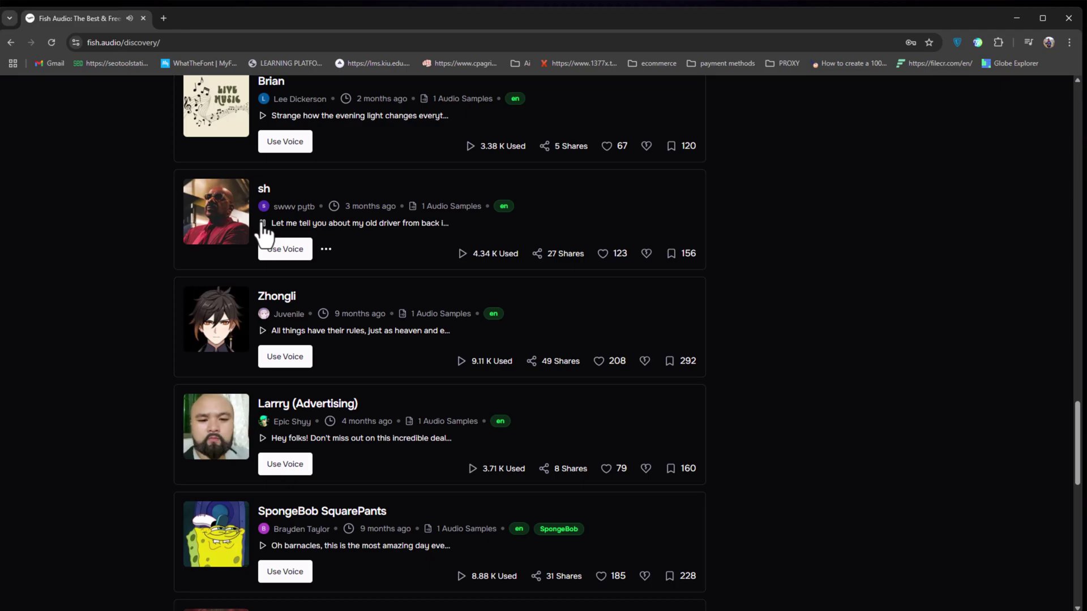
scroll(263, 226, "down", 4)
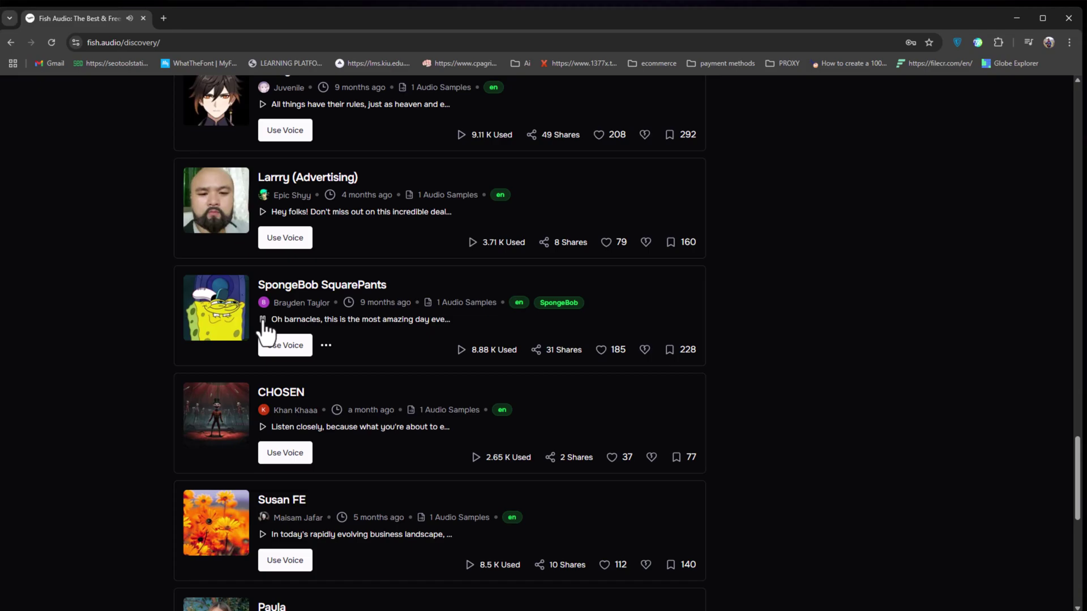
- Use the Elon Musk voice with High Quality mode on, then filter voices to Arabic
scroll(264, 328, "down", 10)
left_click(287, 362)
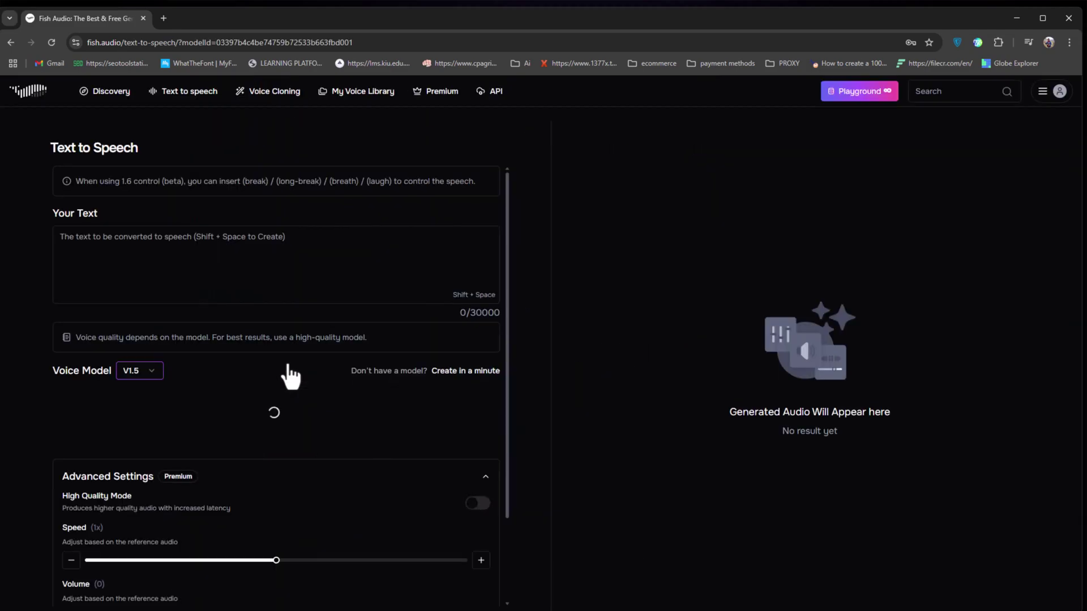
scroll(340, 339, "down", 2)
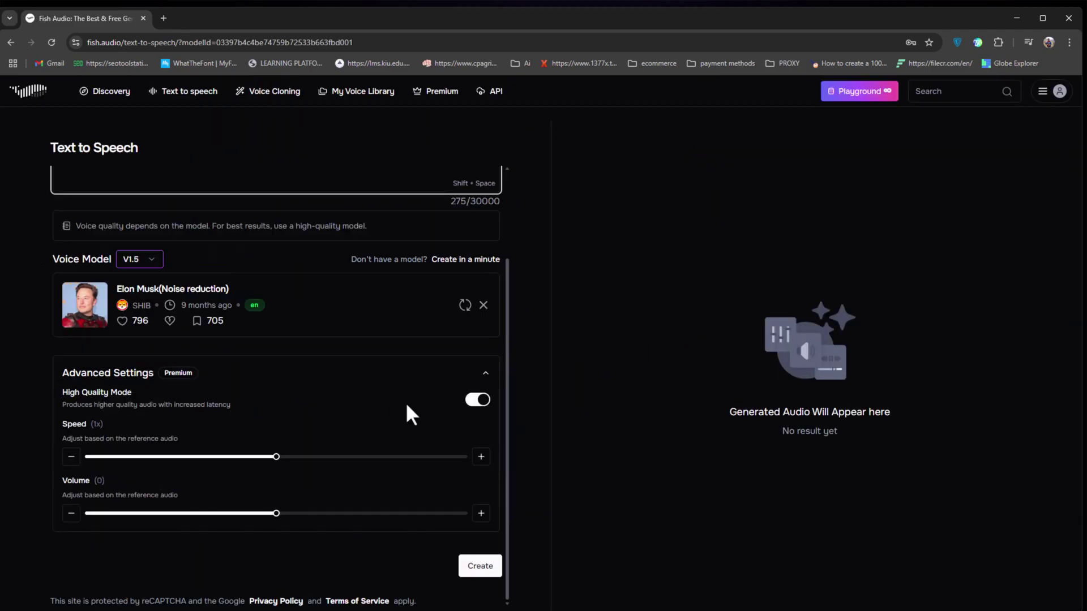
left_click(477, 401)
left_click(479, 401)
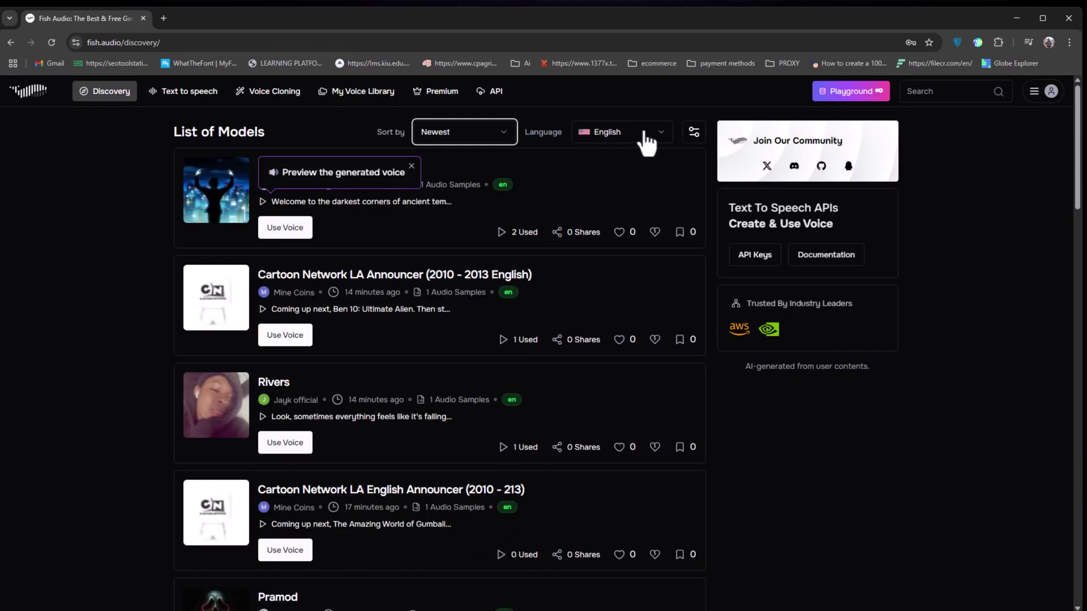
left_click(642, 138)
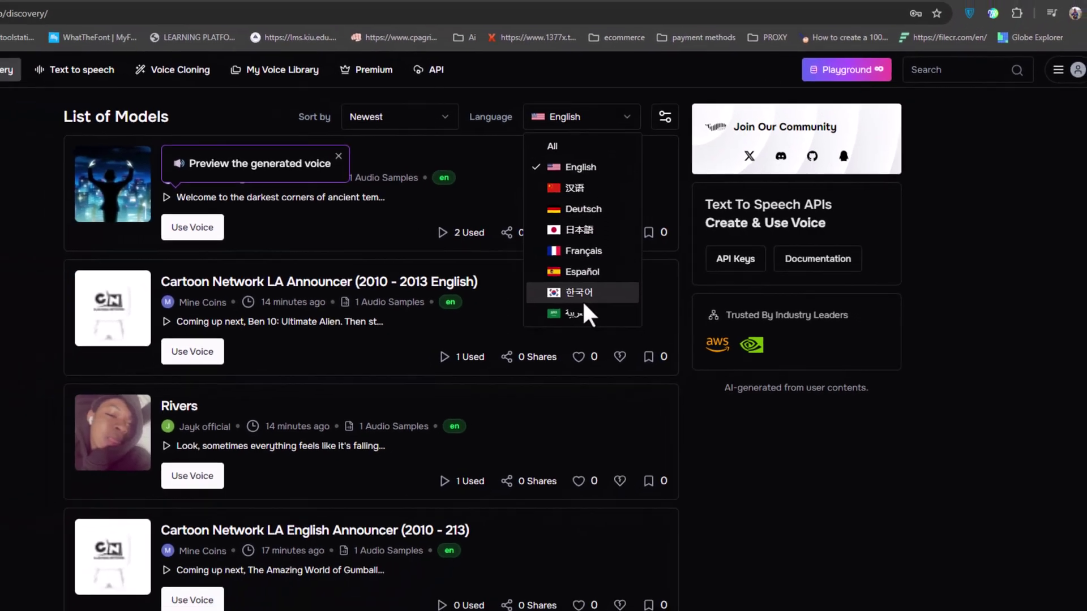
left_click(577, 312)
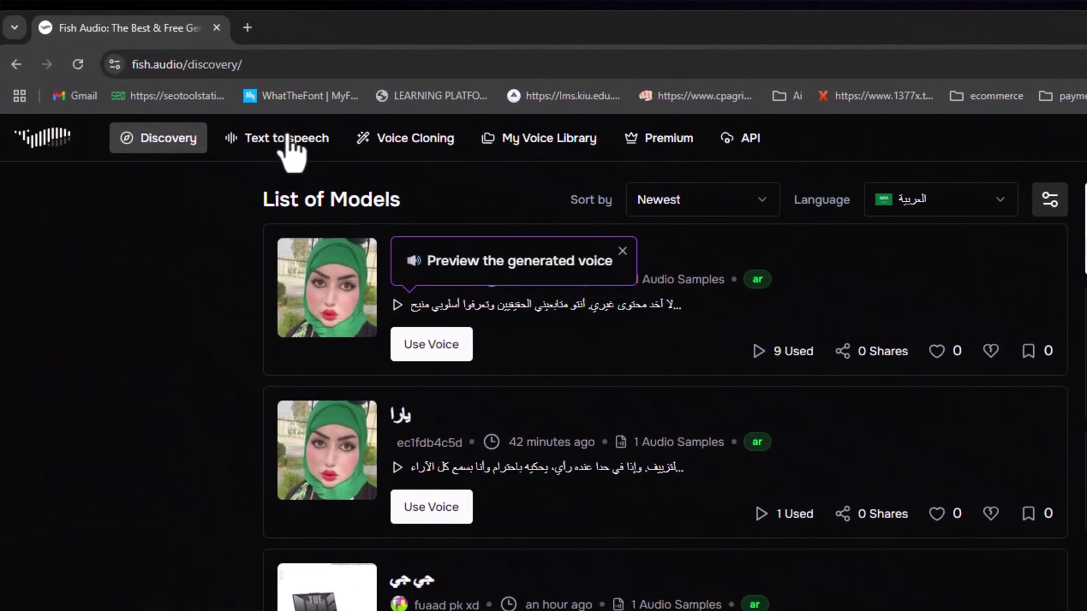
- Open the Text to speech studio, compare Instant Speech and Advanced Audio Story, and create an Instant Speech project
left_click(284, 138)
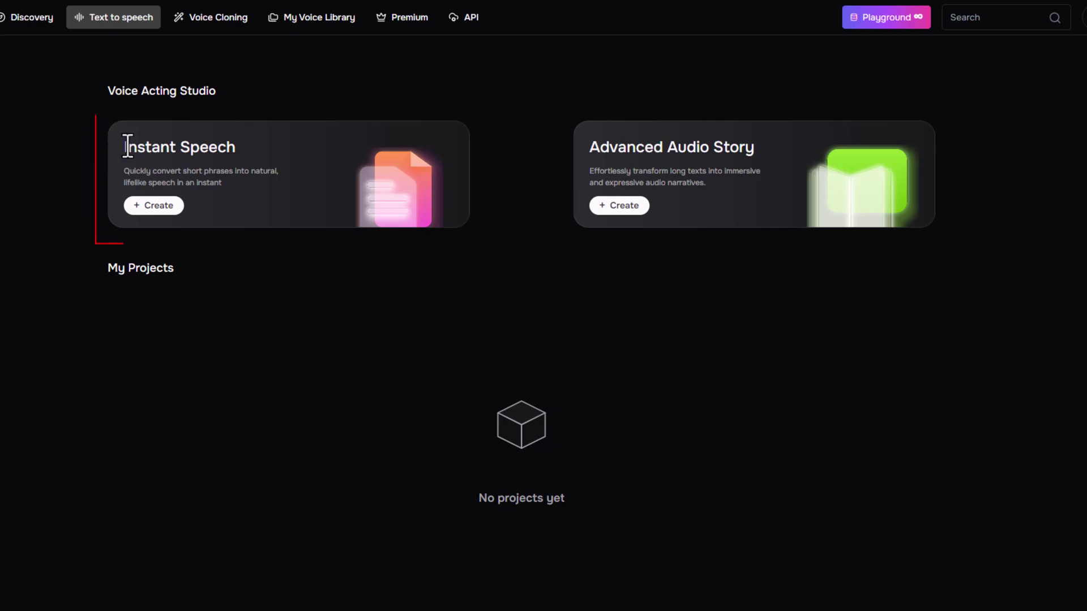
left_click_drag(124, 146, 427, 151)
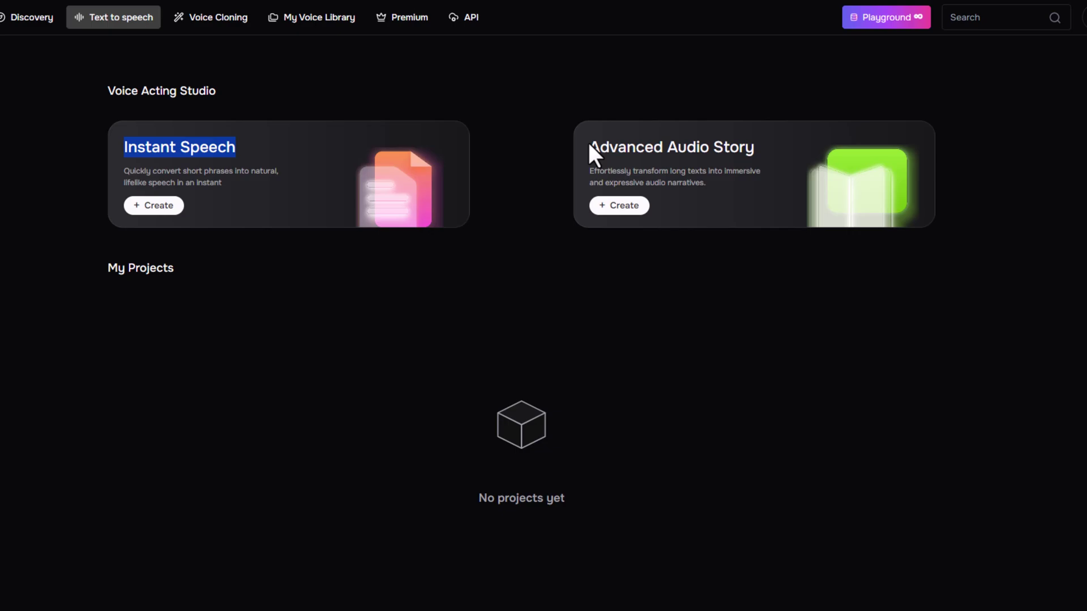
left_click_drag(589, 148, 788, 151)
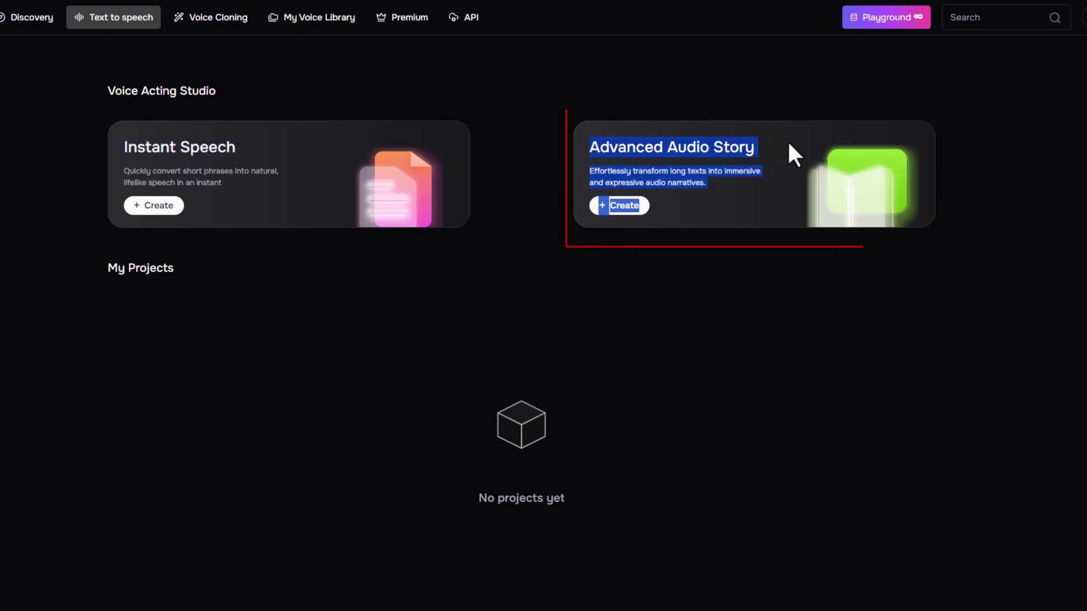
left_click(788, 152)
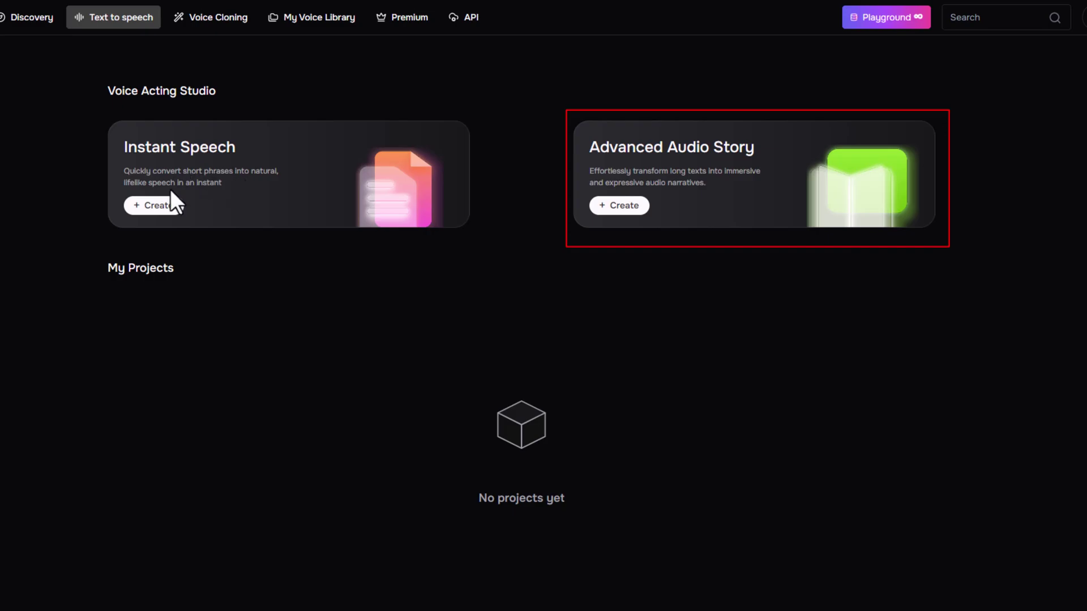
left_click(171, 210)
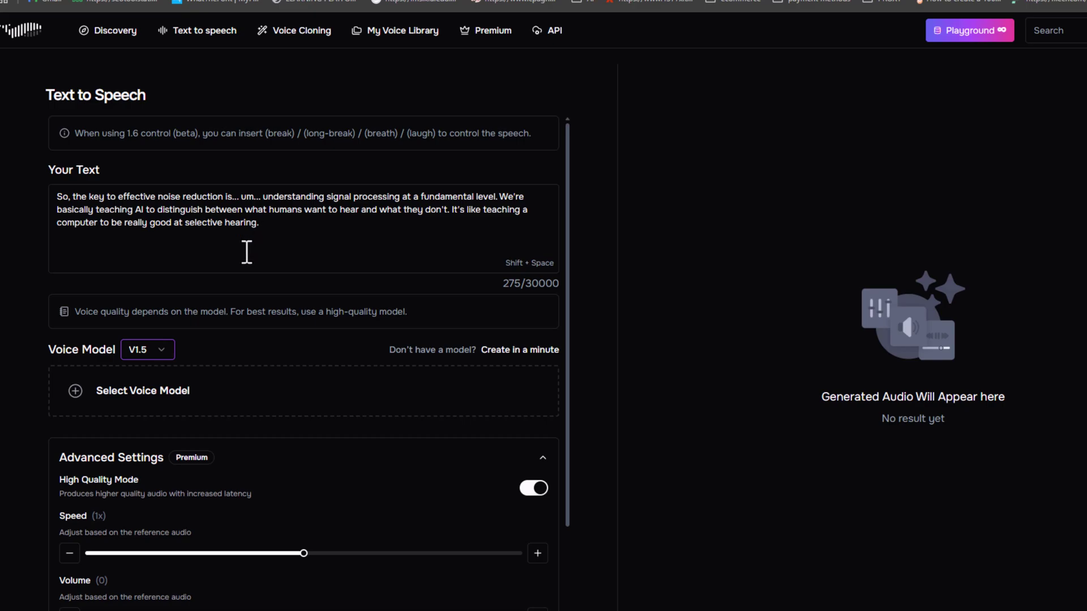
- Switch to the V1.6 Control (Beta) model and paste a (laugh) tag into the text
left_click(151, 354)
left_click(172, 397)
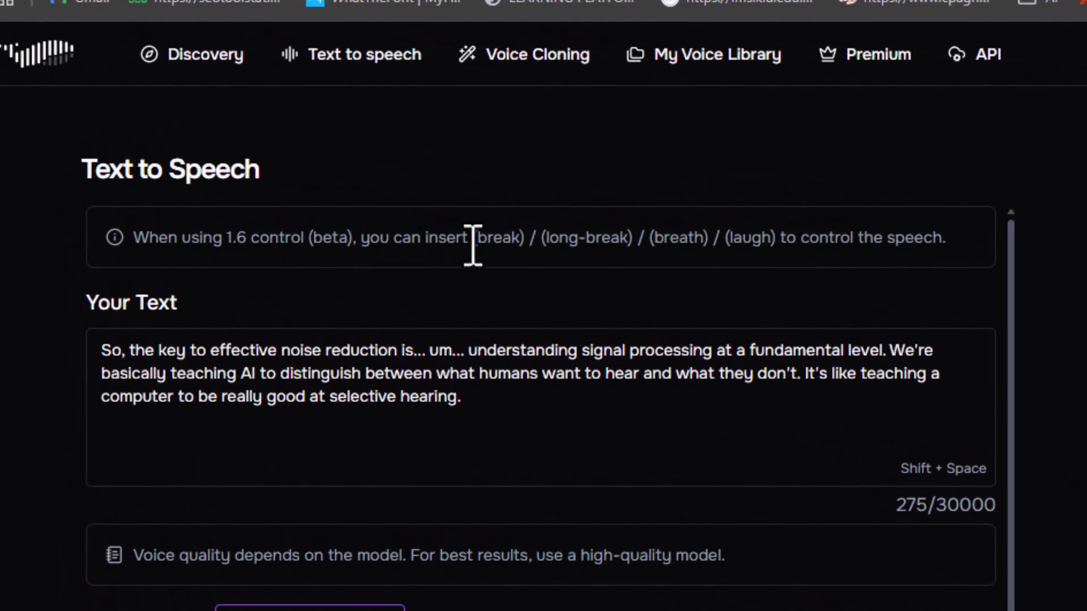
left_click_drag(472, 240, 776, 243)
key("ctrl+c")
left_click(519, 388)
key("ctrl+v")
- Choose the Energetic Male voice from the full voice model list
scroll(519, 388, "down", 5)
left_click(215, 490)
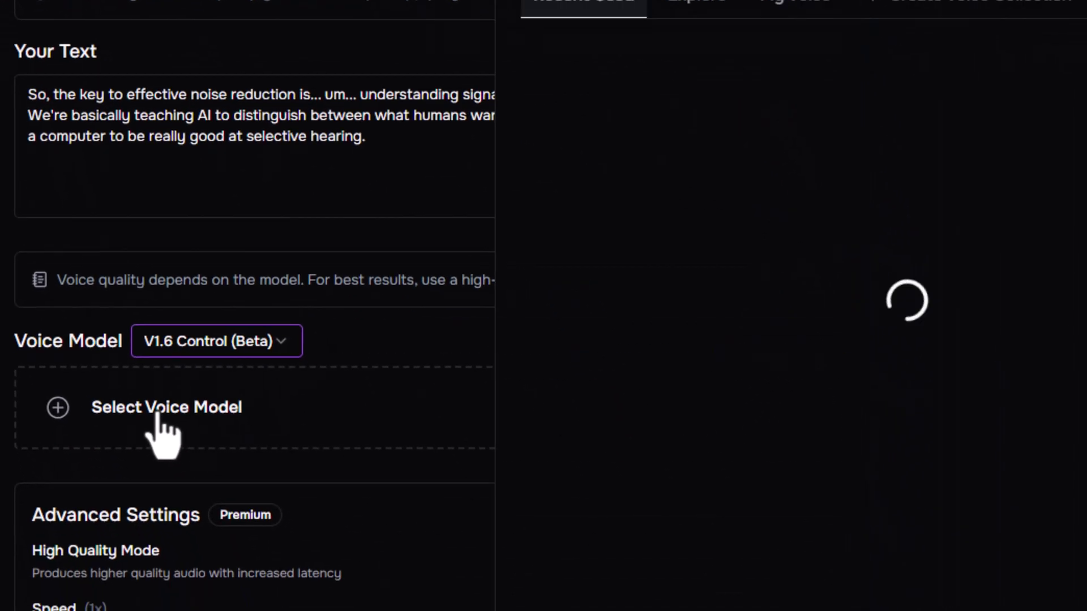
left_click(795, 7)
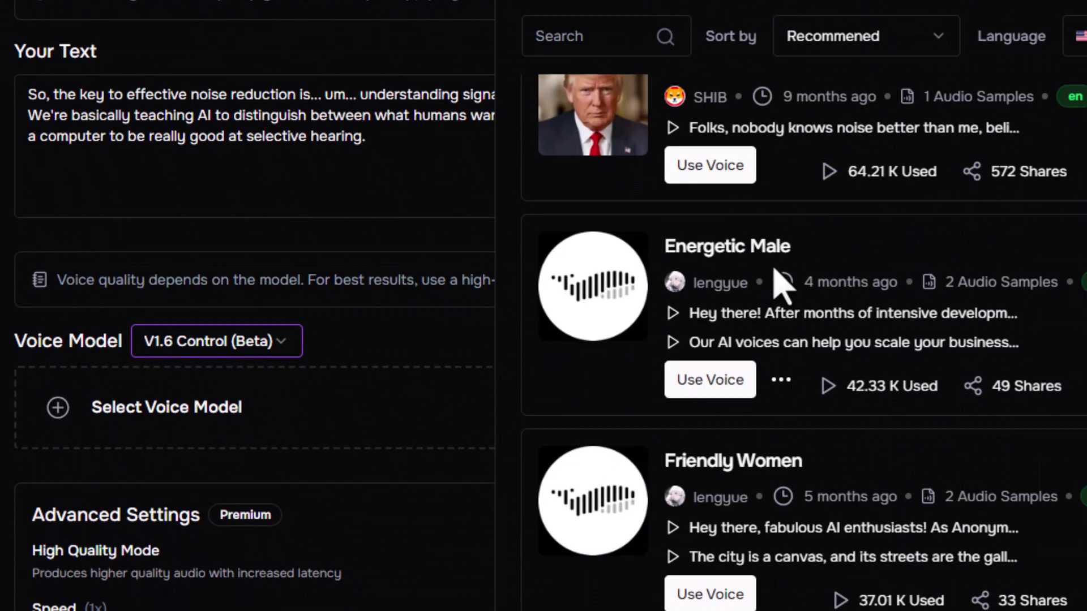
left_click(710, 380)
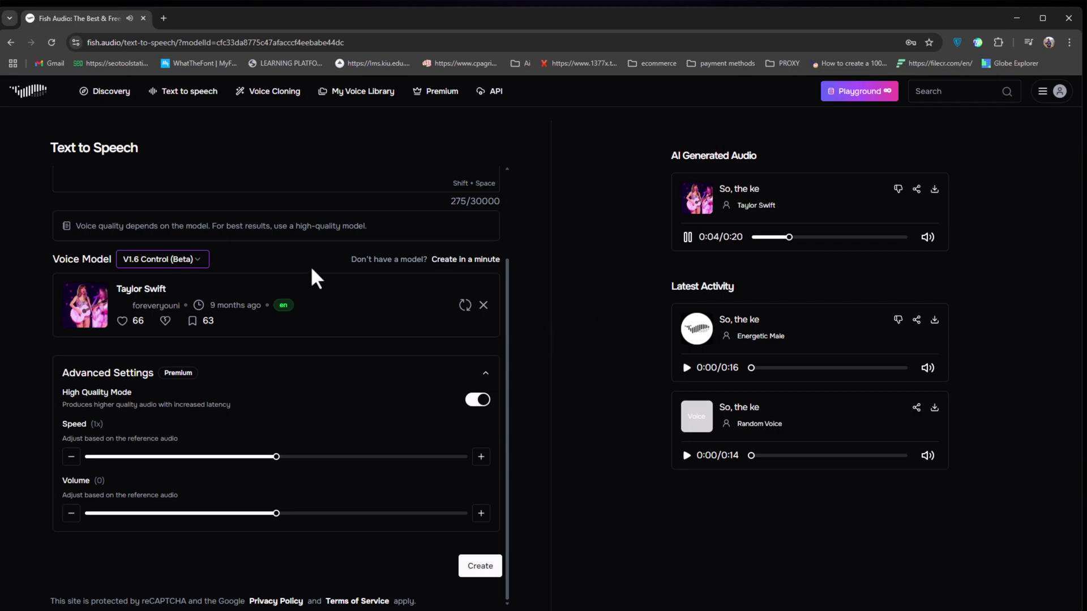
scroll(258, 293, "up", 2)
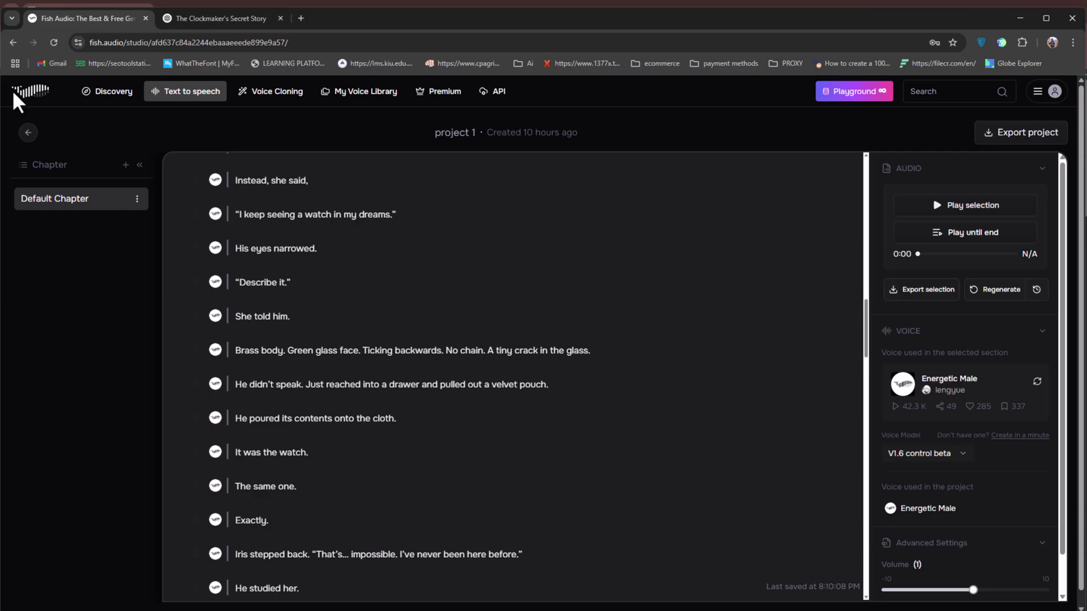
- Open Voice Cloning and try the Unlisted and Private visibility options
left_click(283, 95)
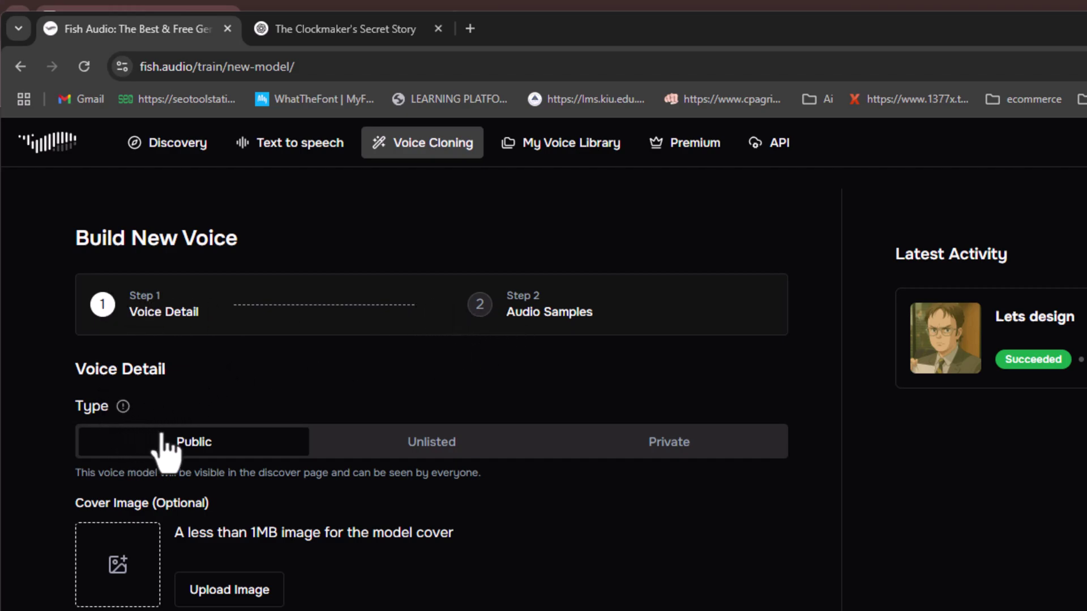
left_click(391, 447)
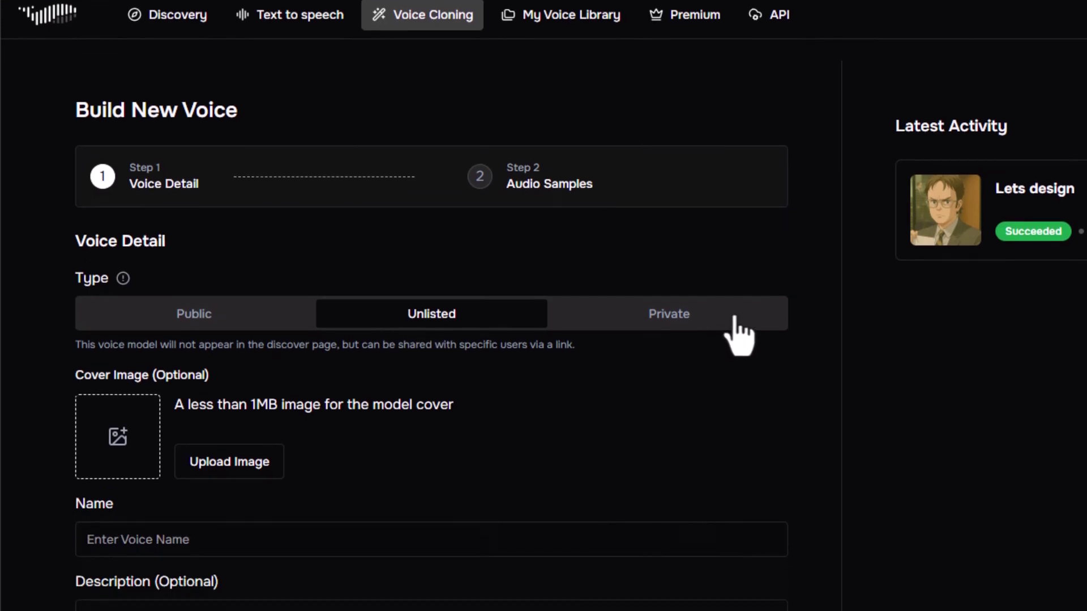
left_click(679, 444)
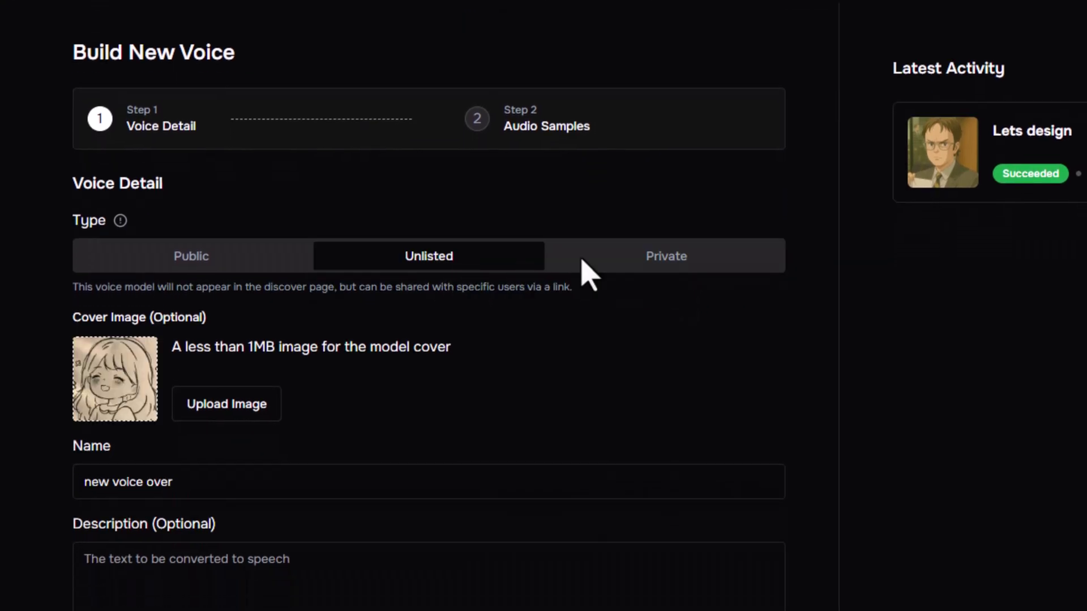
left_click(673, 264)
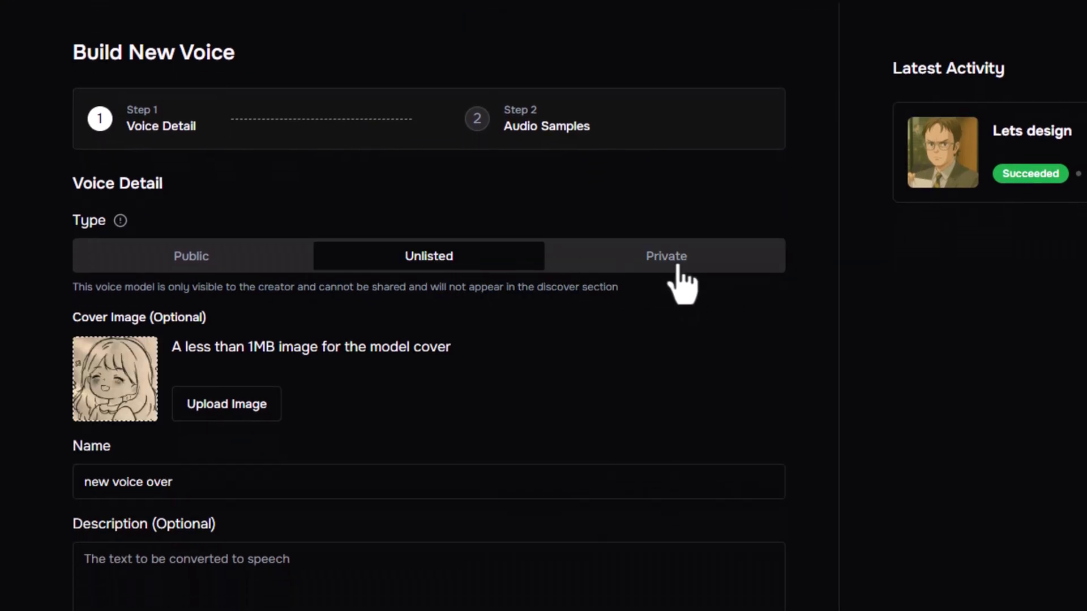
left_click(274, 261)
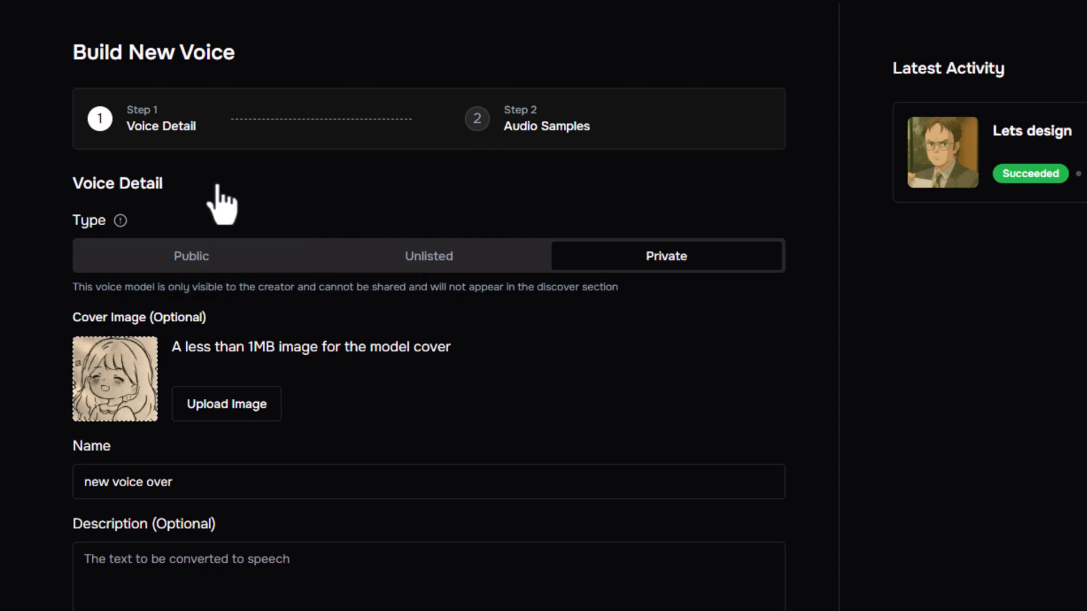
- Set a Tom Cruise photo as the cover image and make the voice Public
left_click(240, 411)
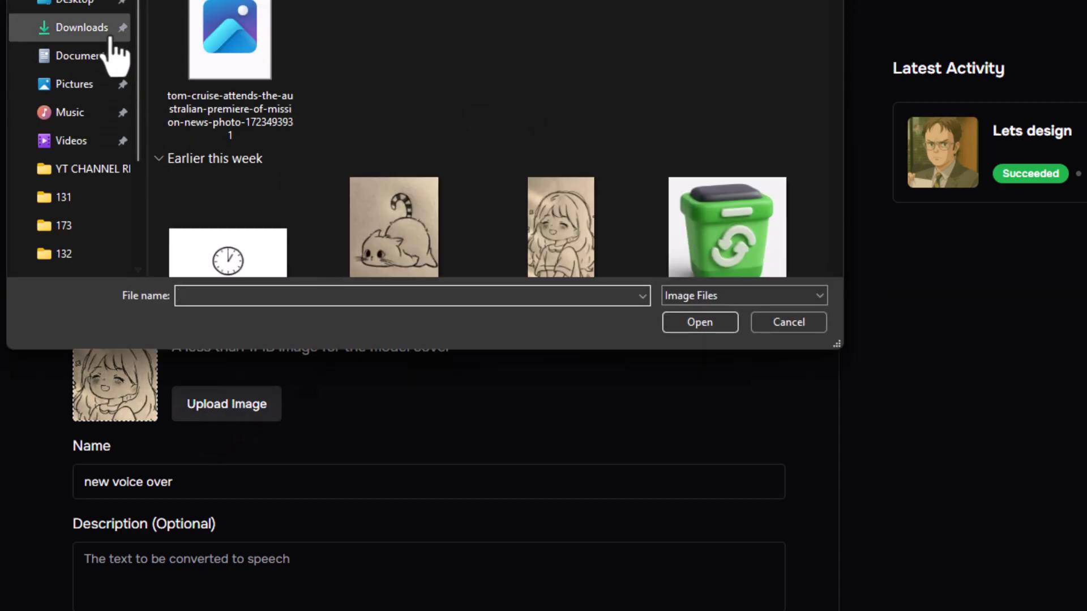
double_click(232, 17)
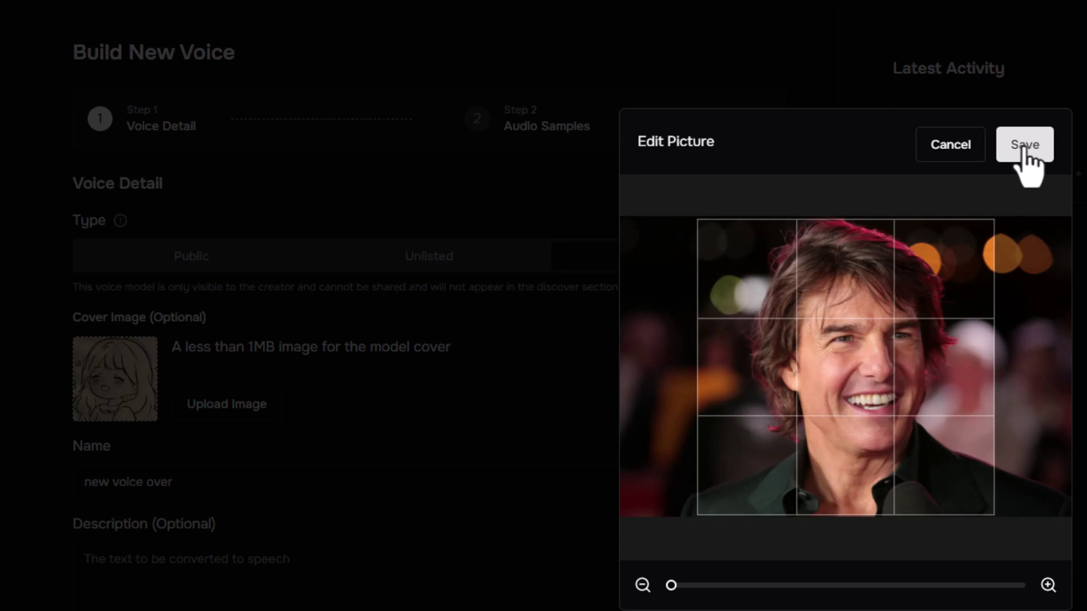
left_click(1021, 147)
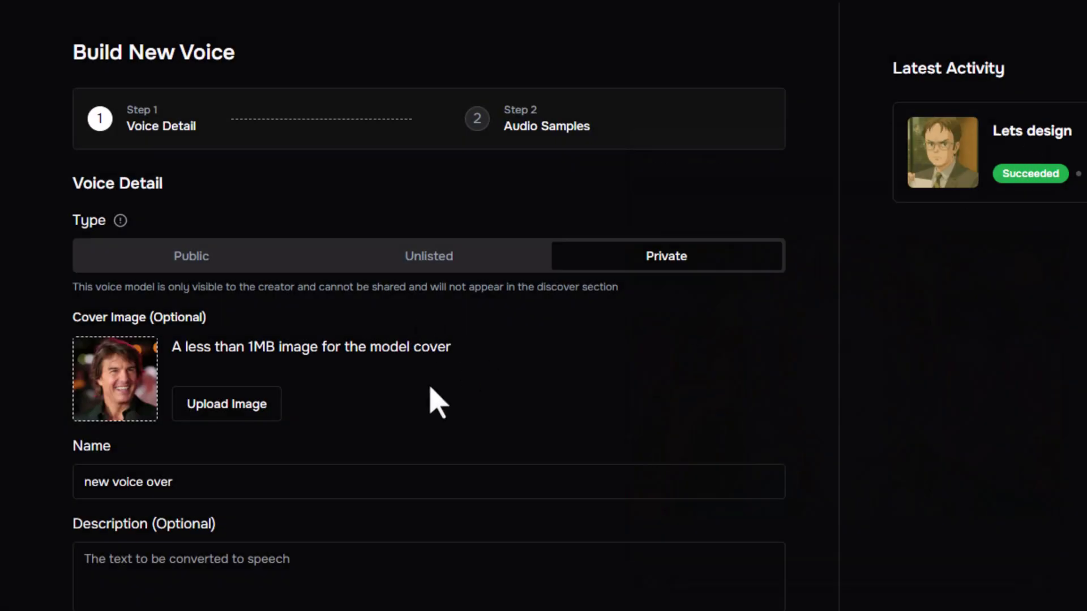
left_click(470, 257)
left_click(177, 257)
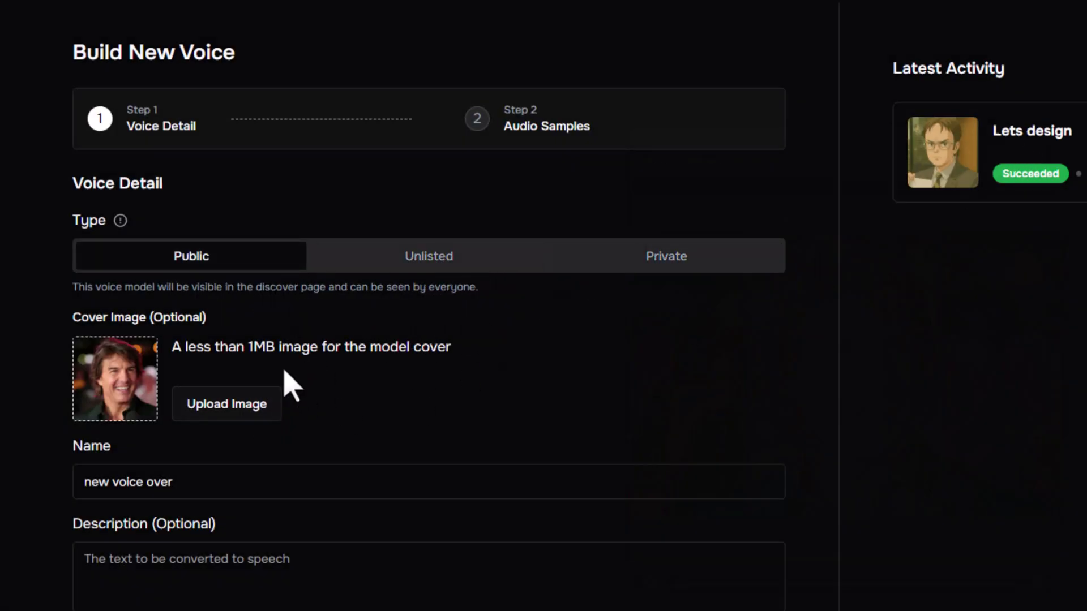
- Rename the voice to 'Tom Cruise' and choose Upload for the input audio
triple_click(221, 484)
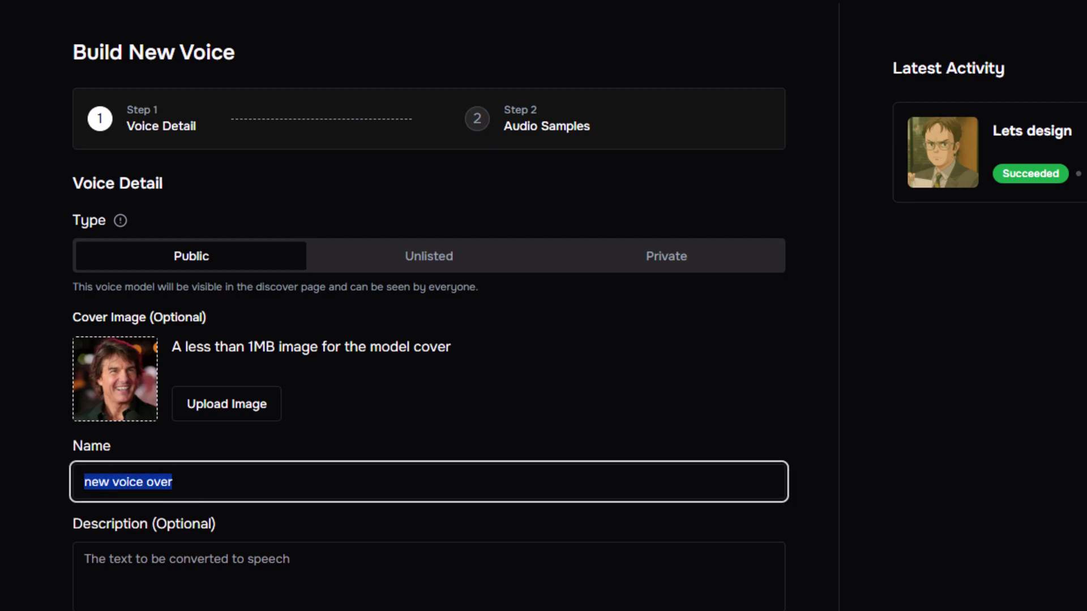
key("super+v")
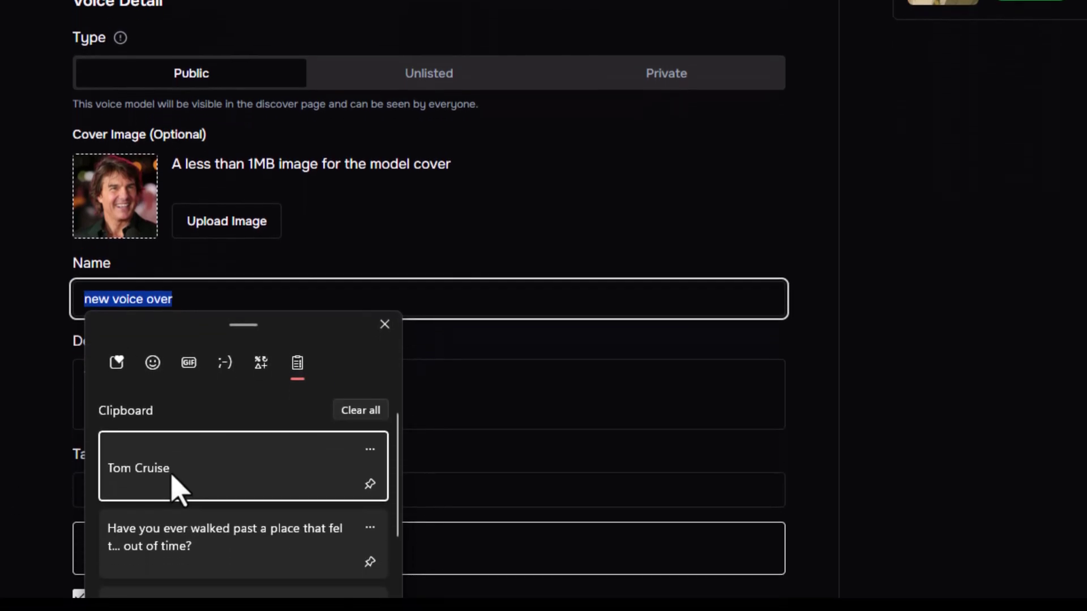
left_click(181, 472)
left_click_drag(184, 289, 49, 303)
left_click(217, 300)
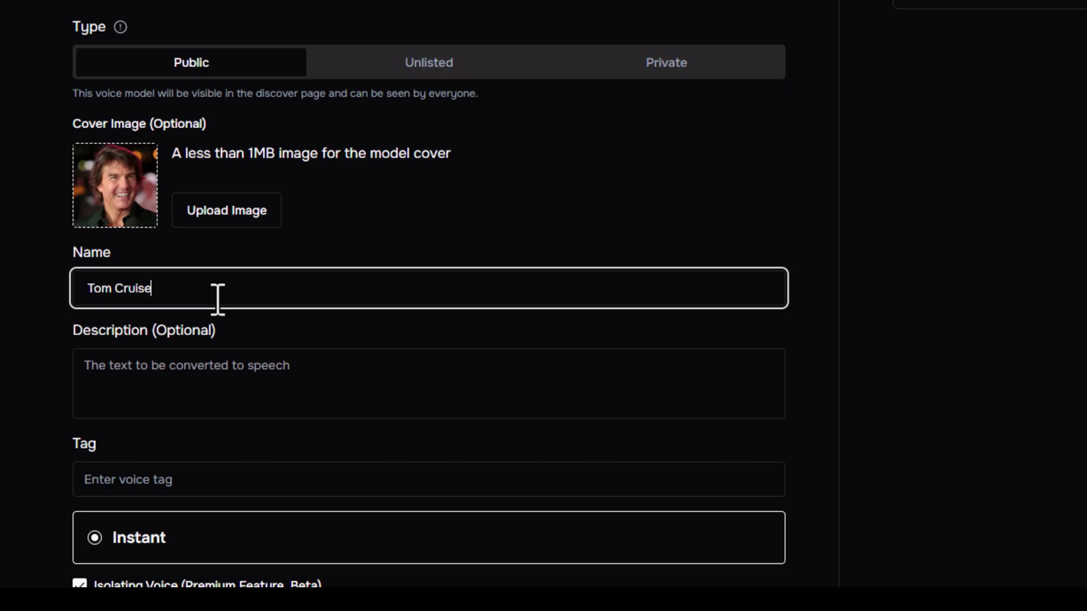
scroll(291, 461, "down", 3)
scroll(277, 449, "down", 4)
left_click(182, 247)
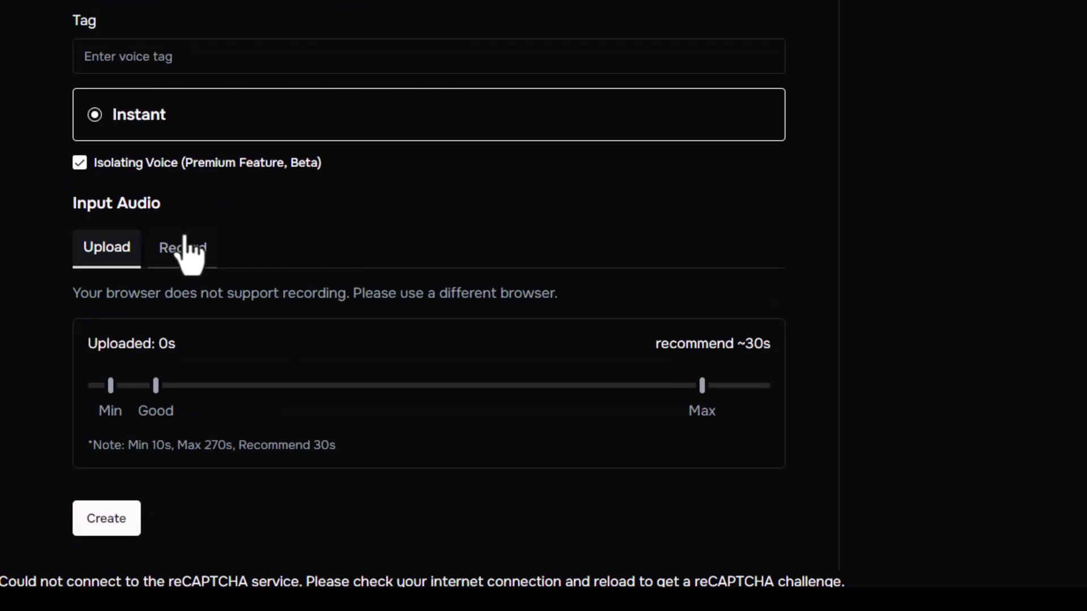
left_click(109, 259)
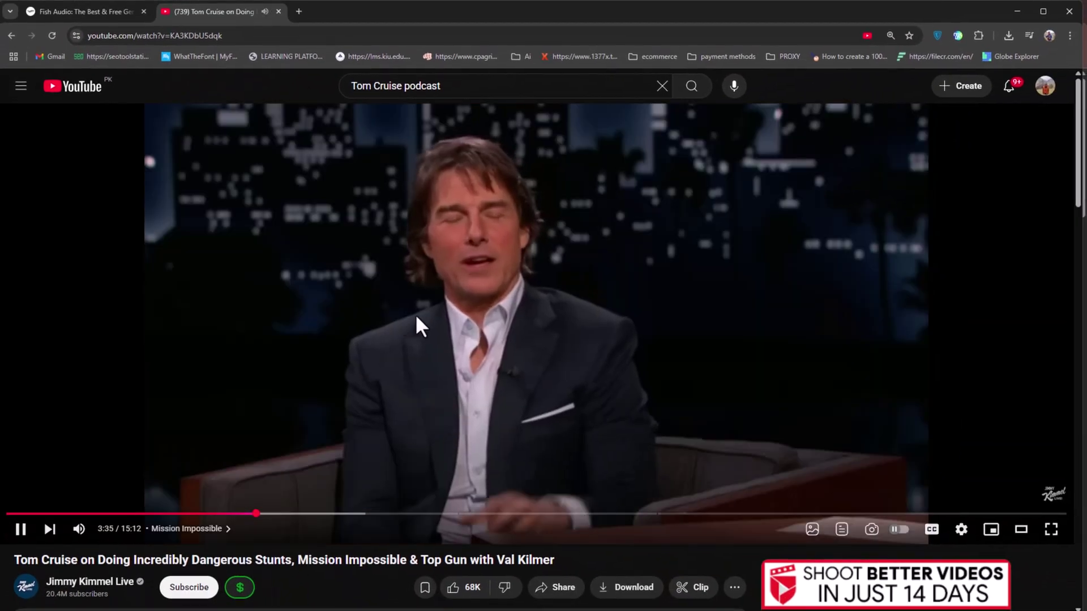
- Convert the paused Tom Cruise interview to MP3 via Y2Mate and load it into mp3cut.net
left_click(390, 348)
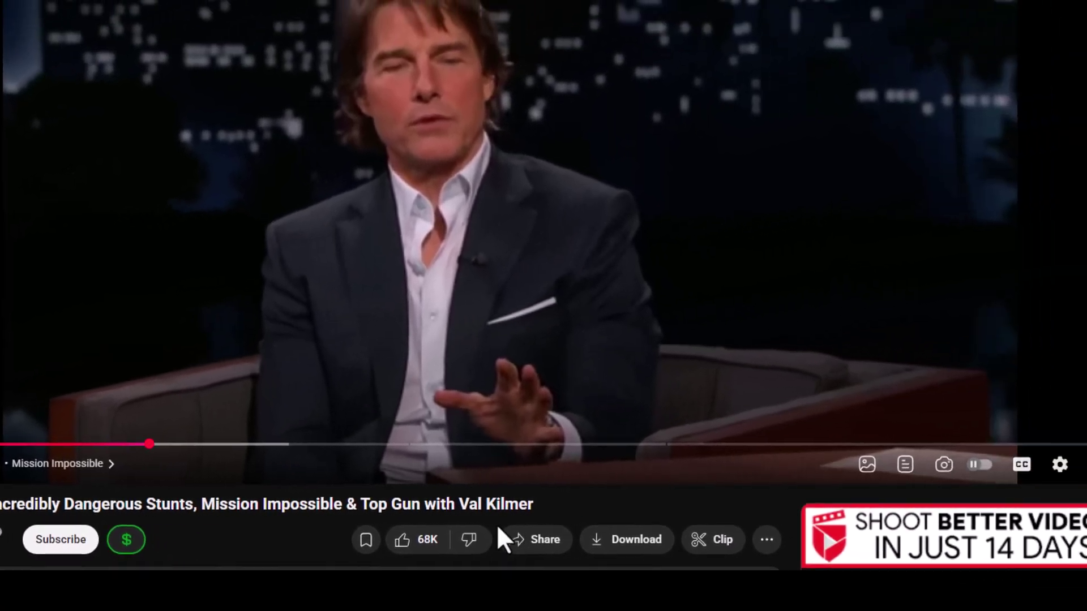
left_click(555, 587)
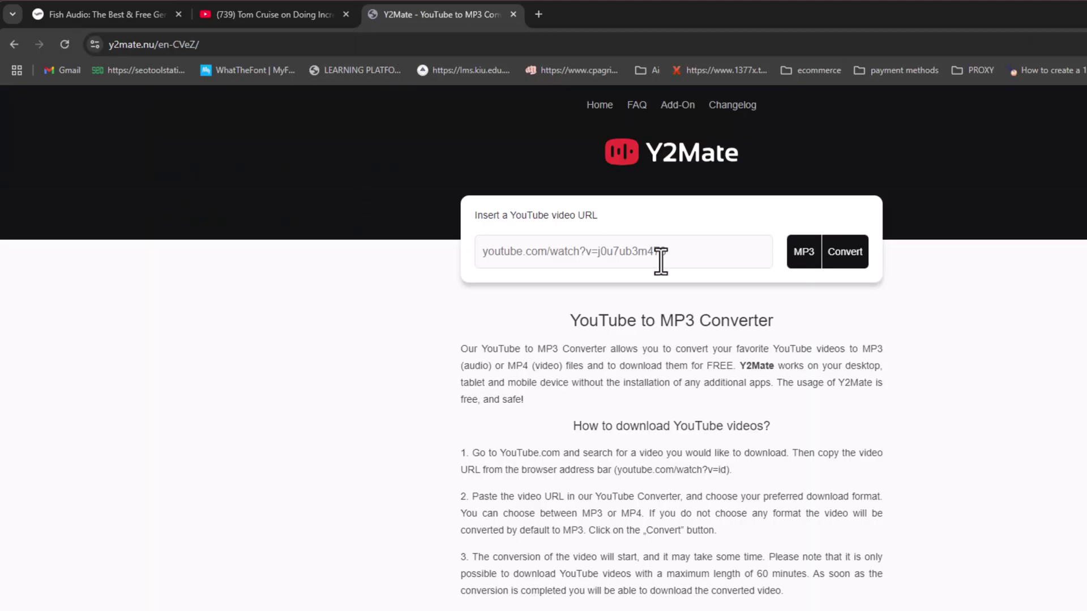
key("ctrl+v")
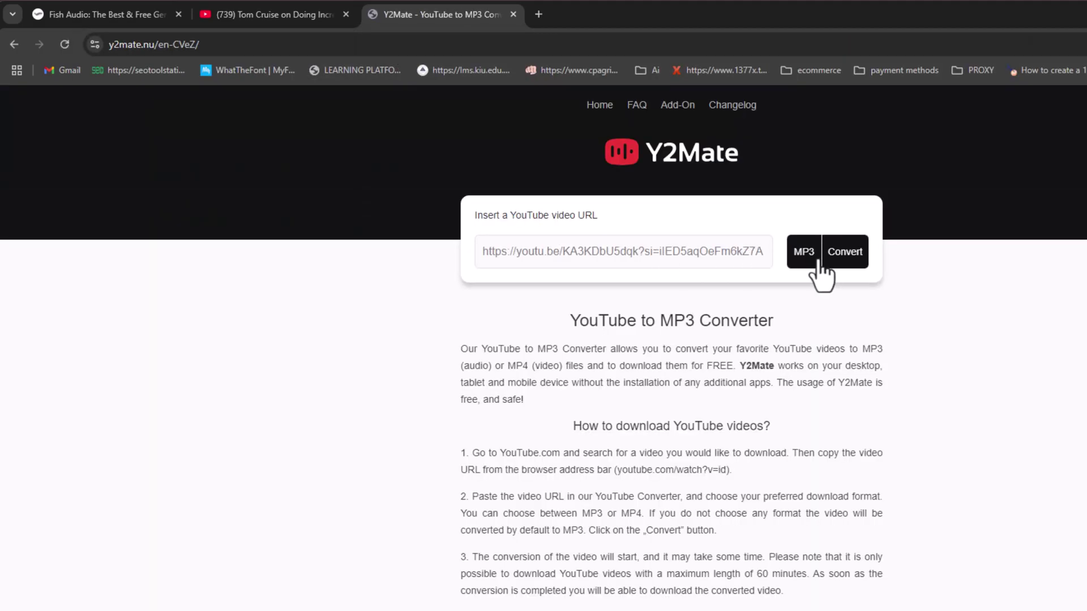
left_click(847, 250)
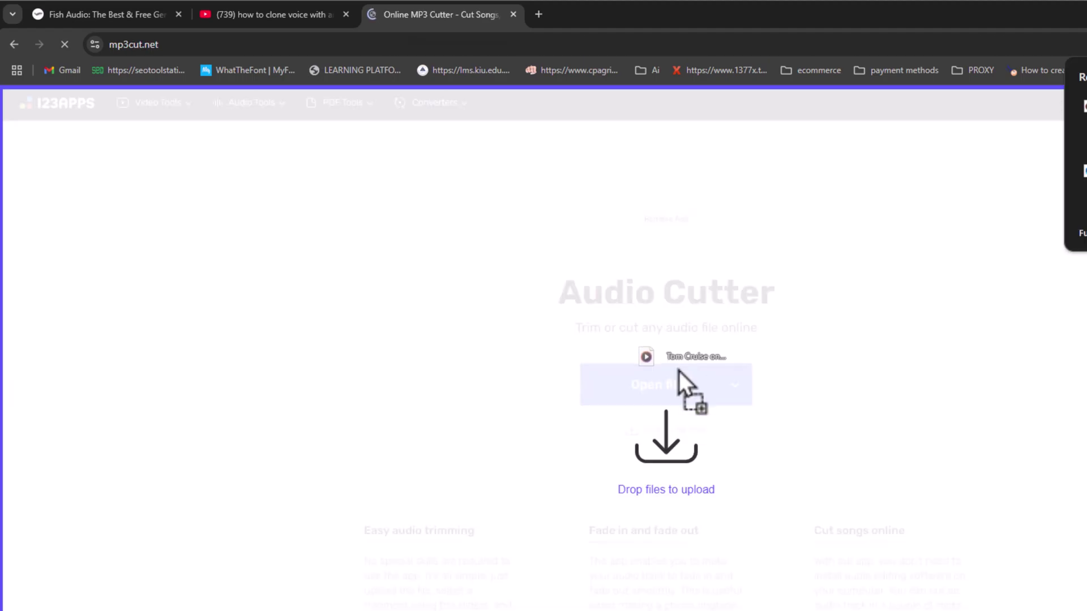
left_click_drag(686, 388, 970, 396)
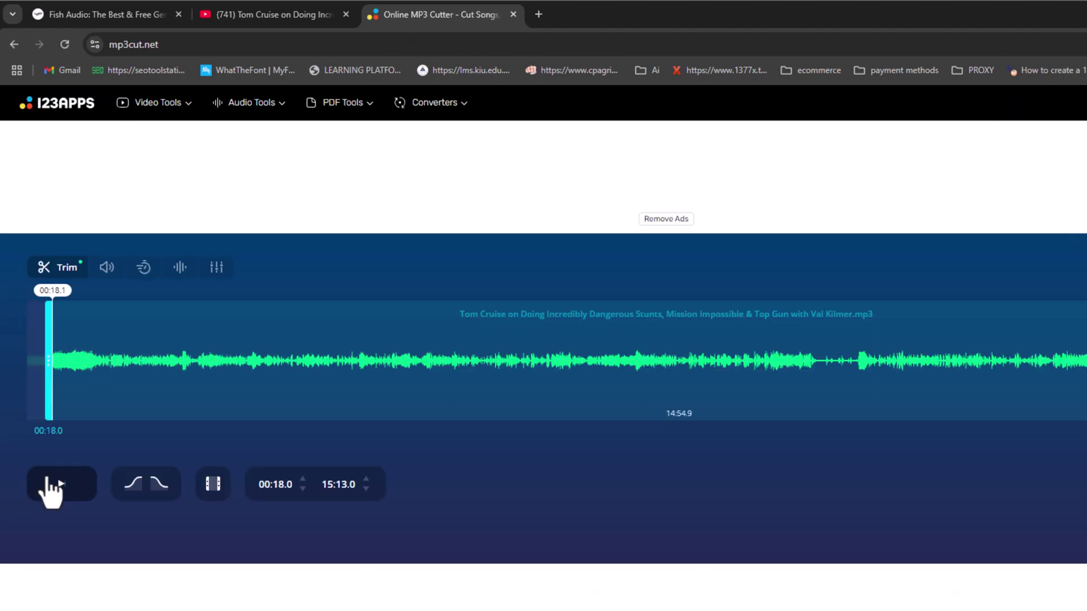
- Play the interview and narrow the kept section to roughly 03:36.8–04:01.9
left_click(56, 484)
left_click_drag(49, 376, 320, 399)
left_click(372, 322)
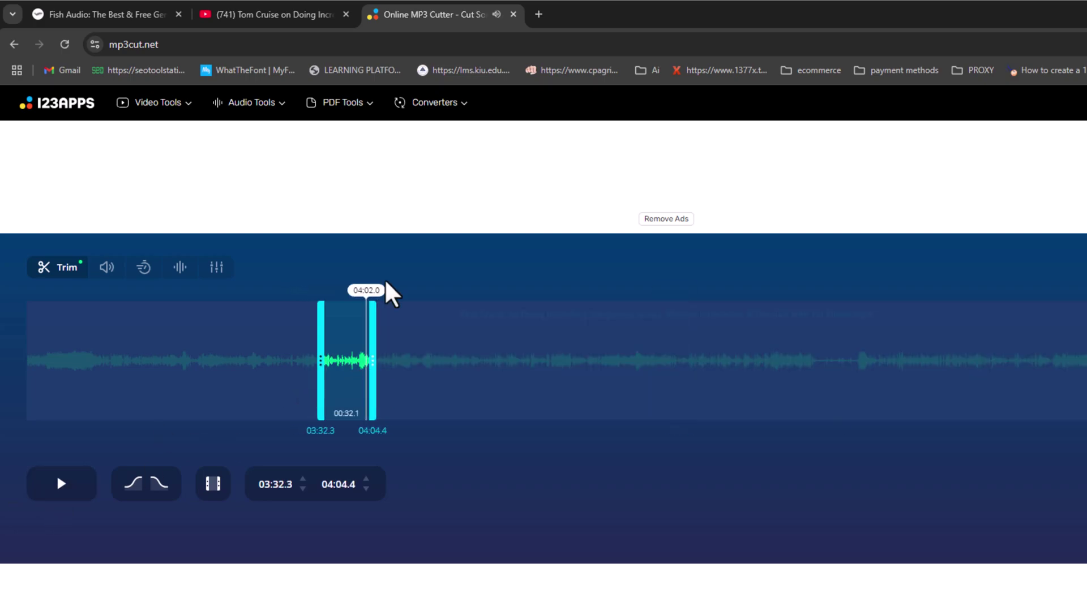
left_click(51, 484)
left_click(46, 482)
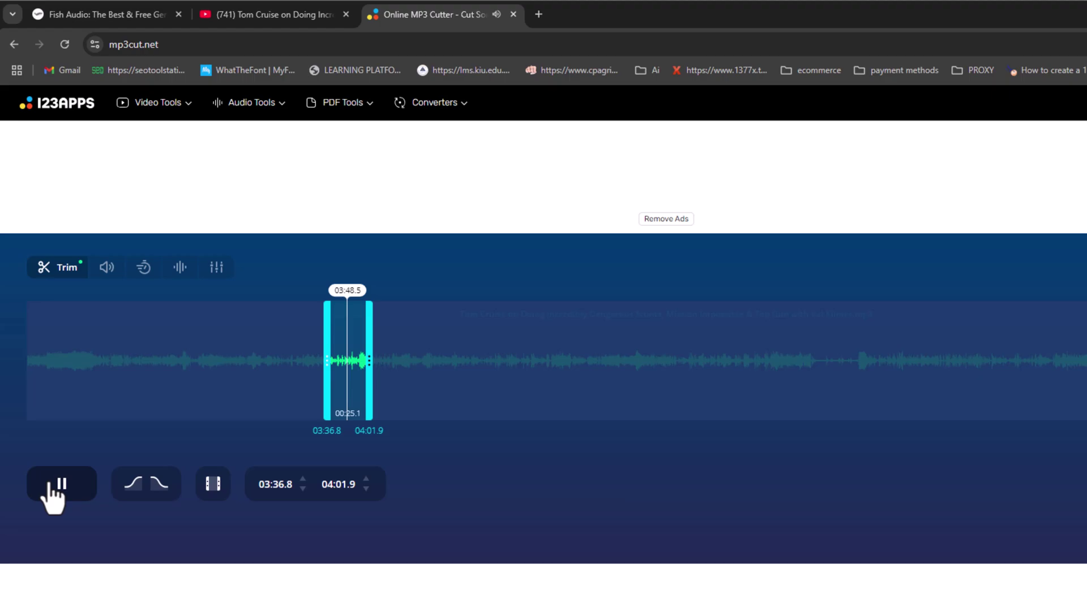
left_click(55, 486)
- Cut the 25.1-second section and save the clip to Downloads under a new name
left_click(828, 484)
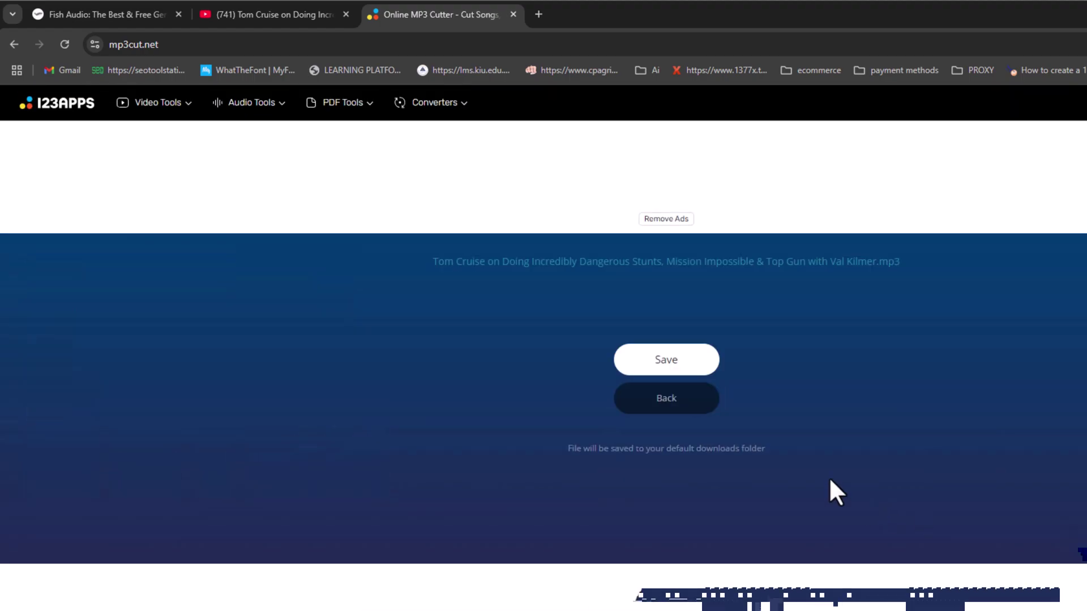
left_click(674, 365)
type("vocie")
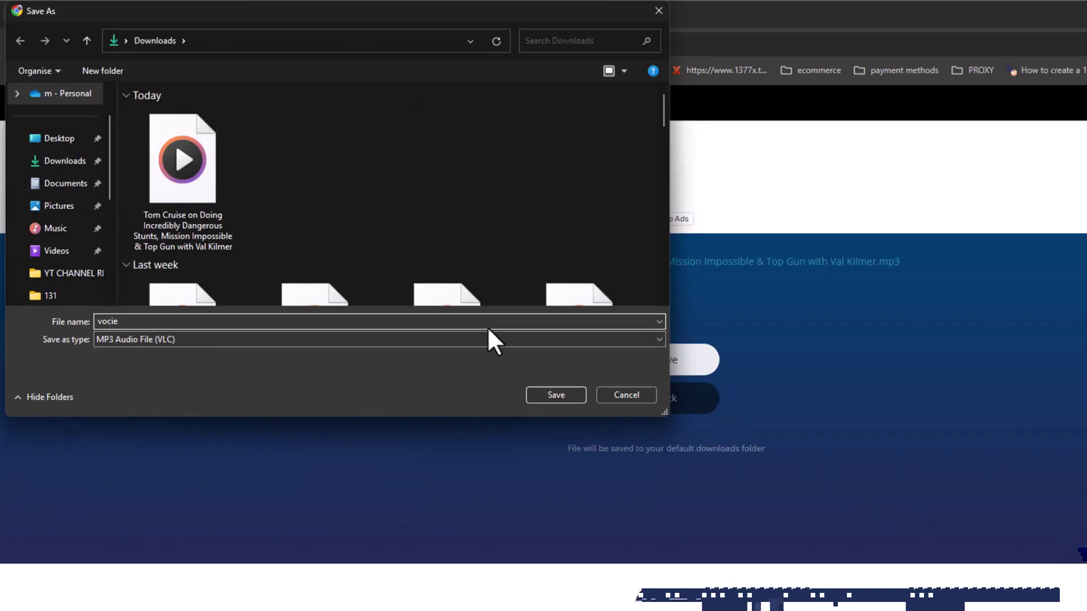
key("super+v")
left_click(175, 321)
key("Return")
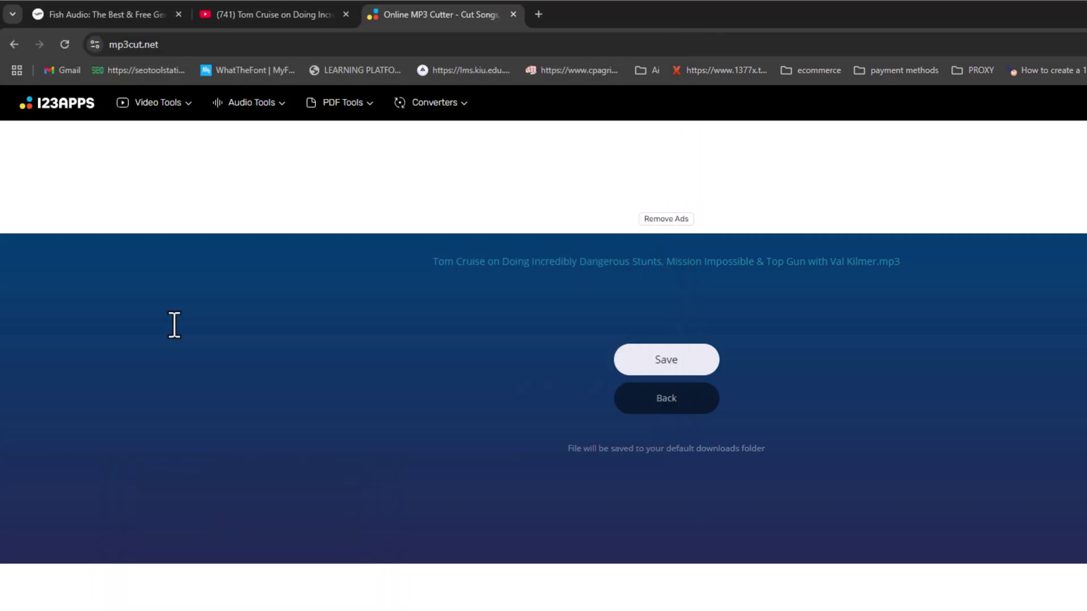
- Upload the trimmed Tom Cruise MP3 to the voice form, create the voice, and review its transcript
left_click(100, 17)
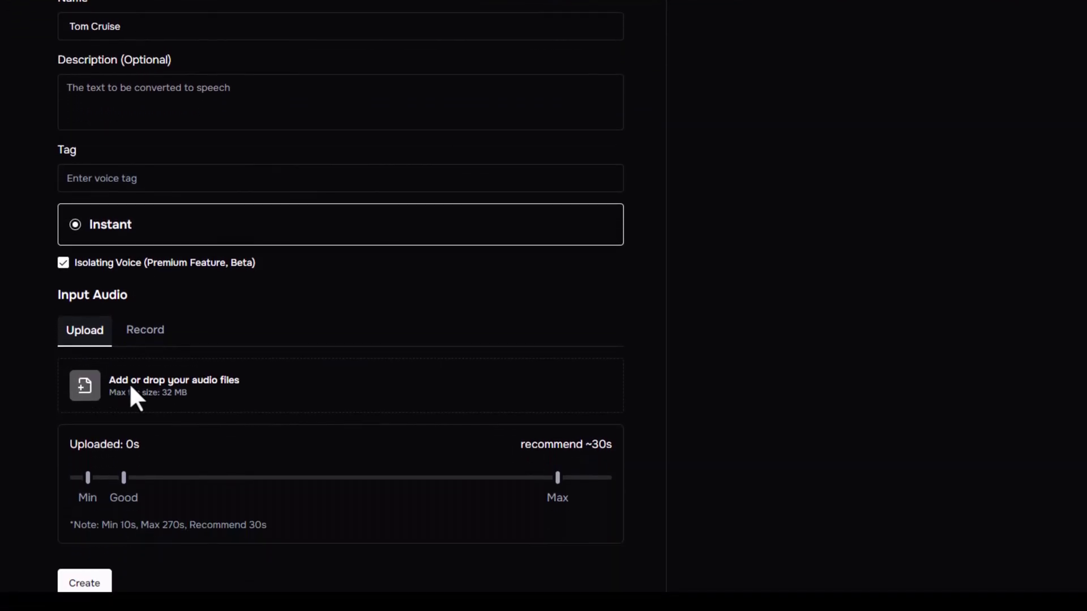
left_click(130, 550)
double_click(175, 5)
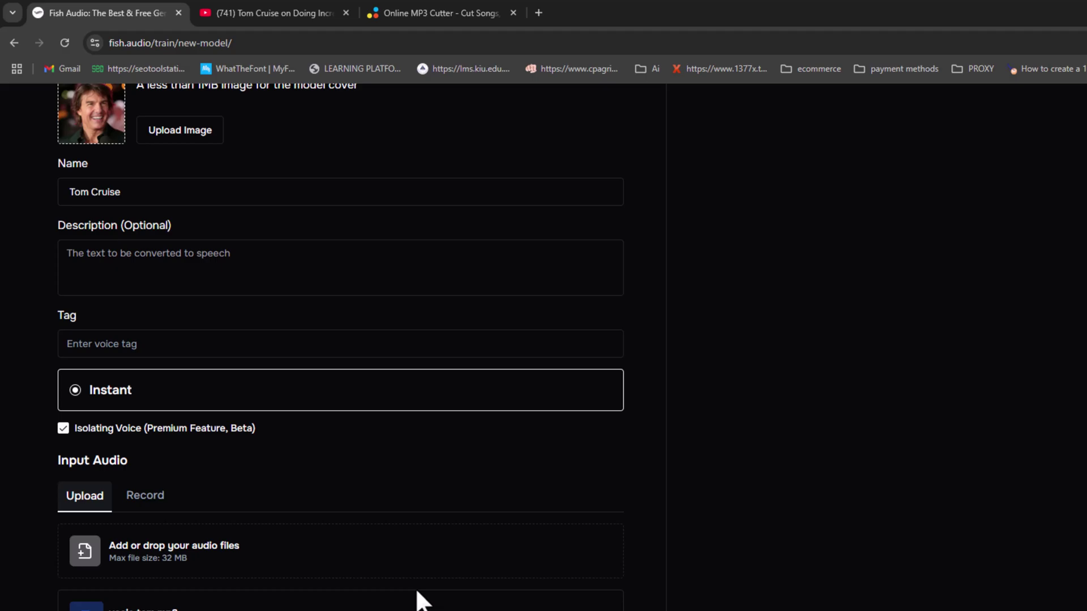
scroll(422, 501, "down", 1)
left_click(85, 582)
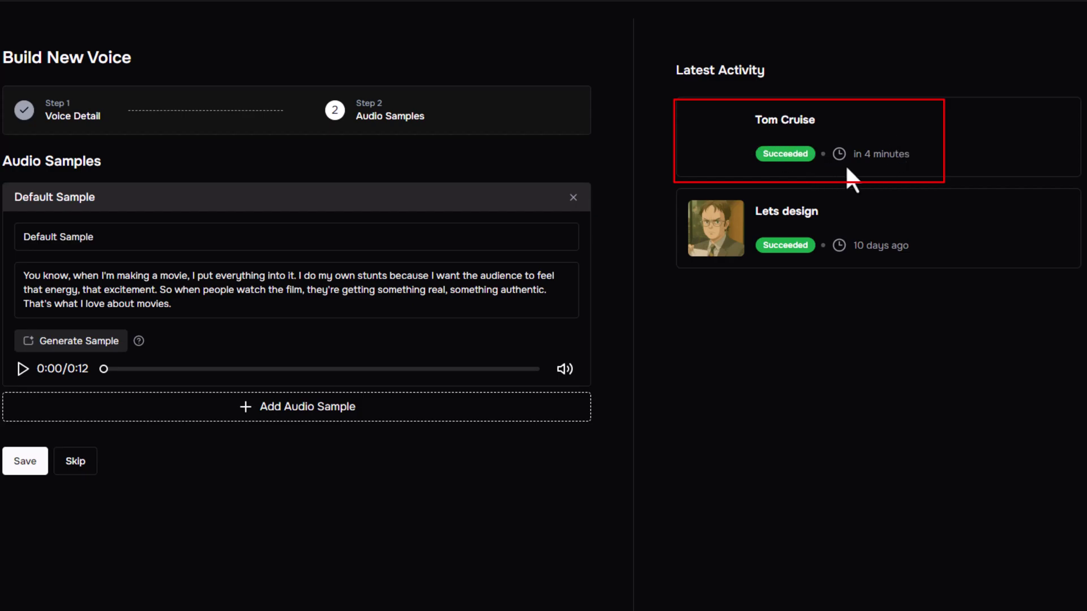
left_click_drag(23, 275, 250, 275)
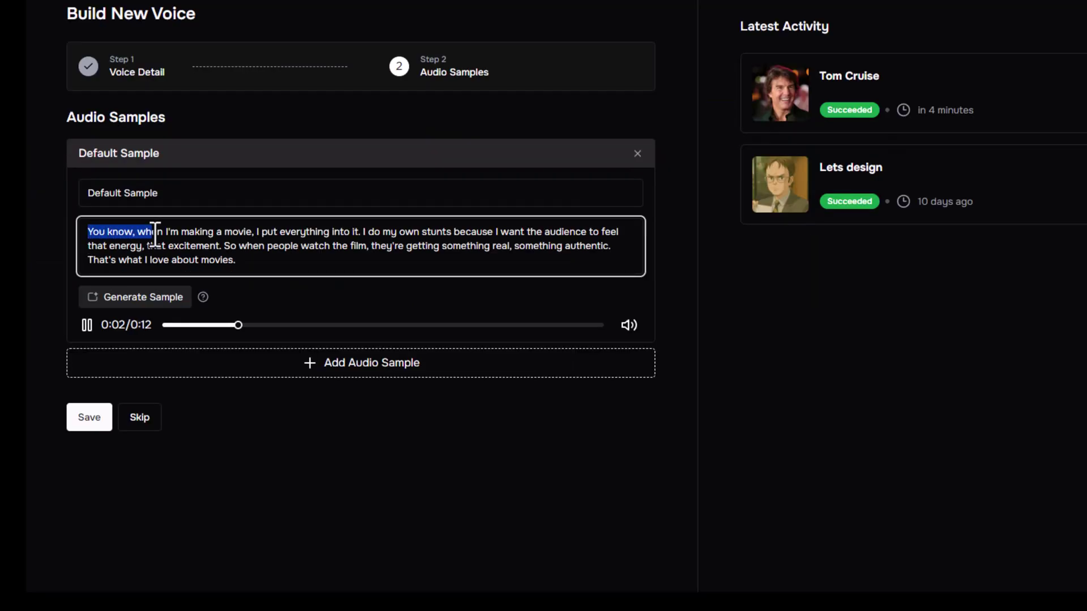
left_click_drag(314, 235, 264, 265)
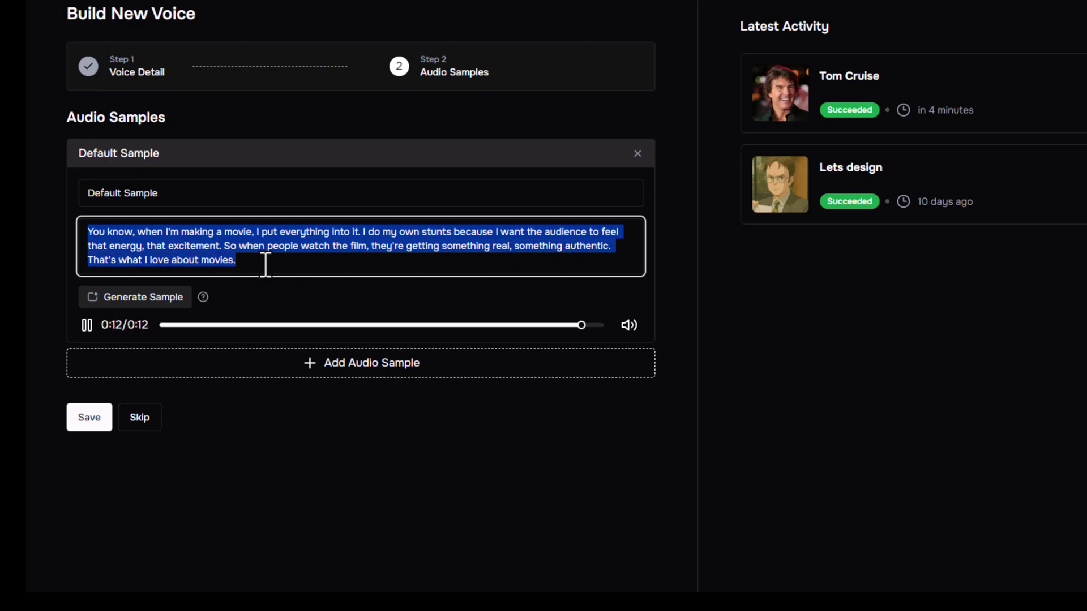
left_click(266, 264)
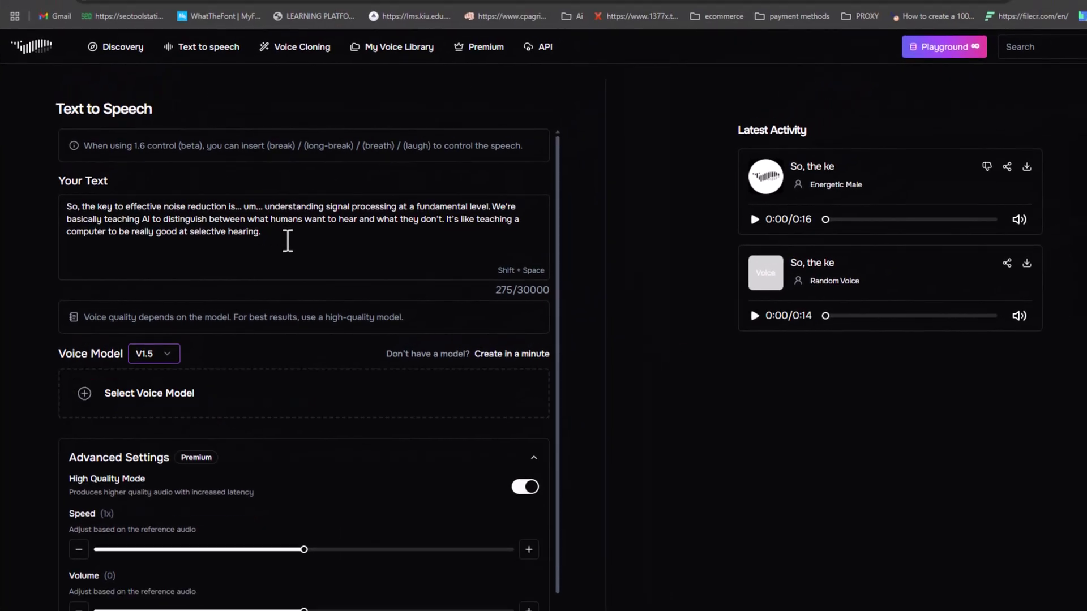
- Pick the cloned Tom Cruise voice from My Voice and select the existing text for replacement
left_click(144, 396)
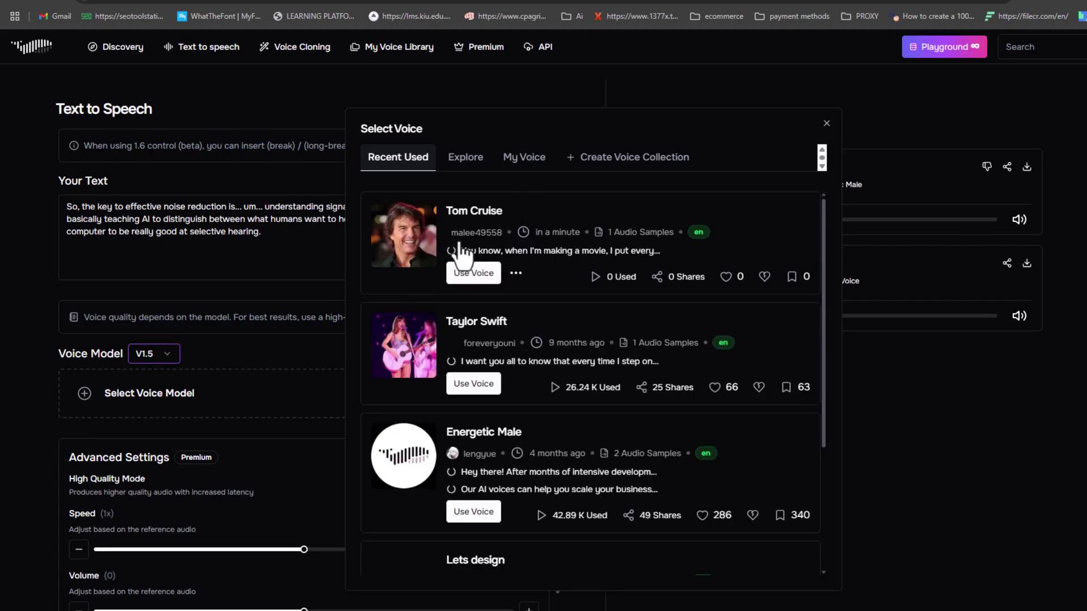
left_click(515, 160)
left_click(481, 288)
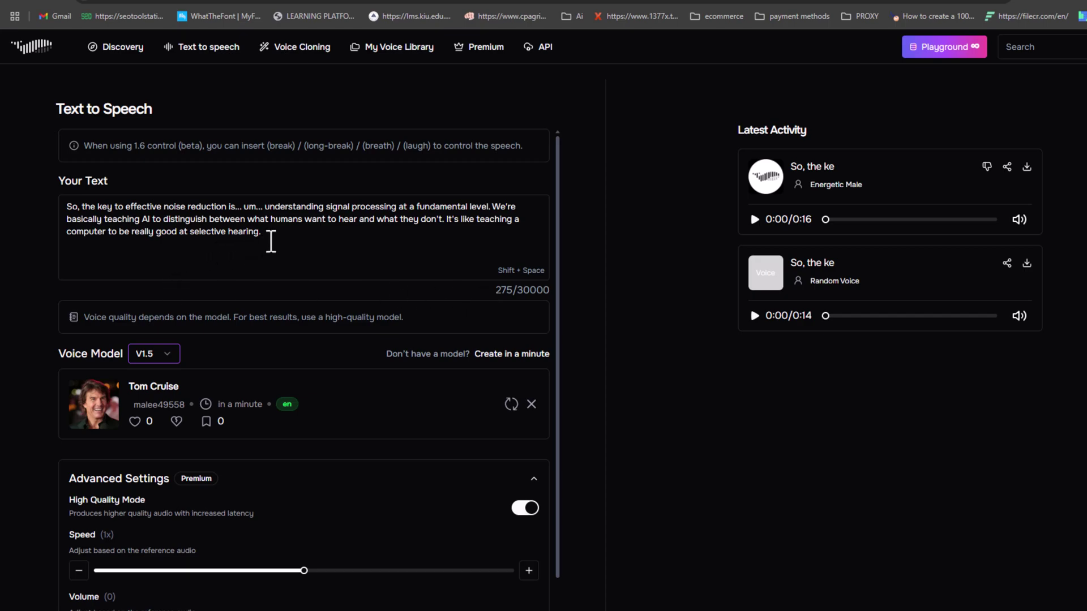
left_click_drag(271, 242, 71, 213)
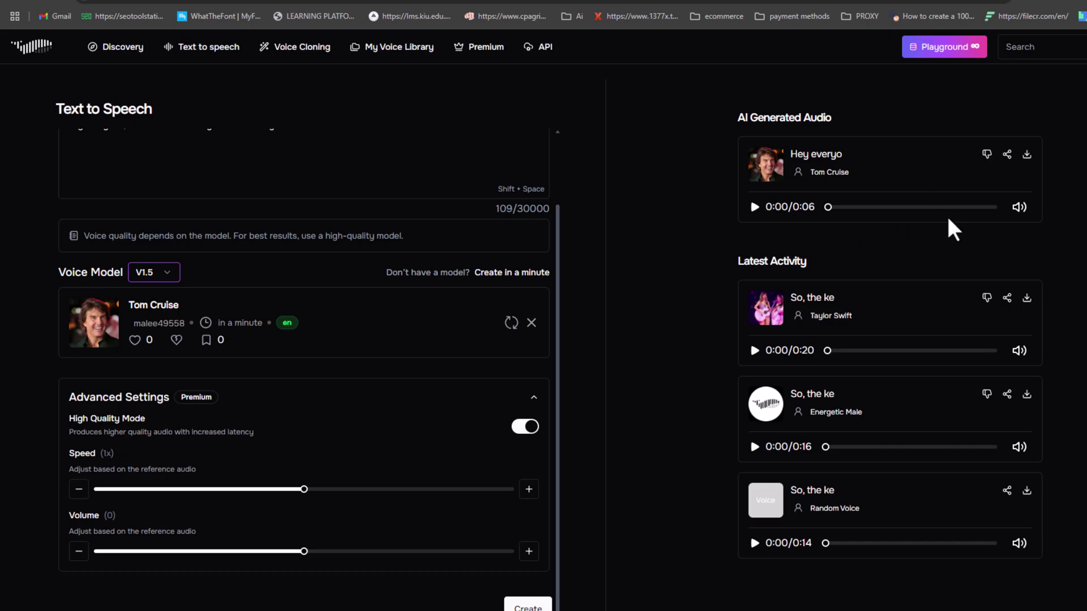
- Open the plans page and review the Always Free plan's 1 hour of voice and standard speed
left_click(479, 46)
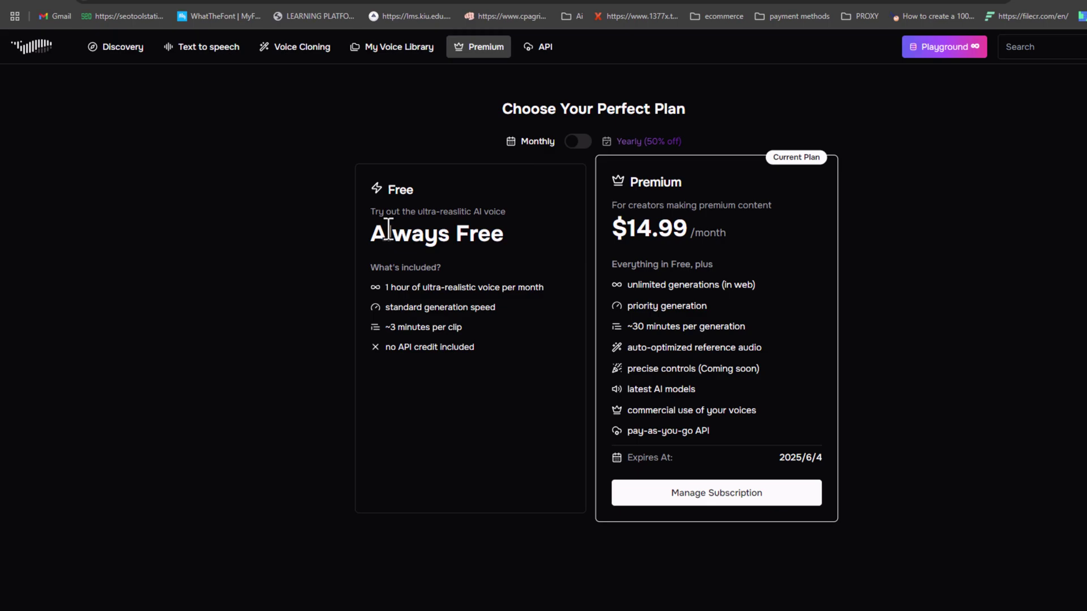
left_click_drag(375, 226, 498, 246)
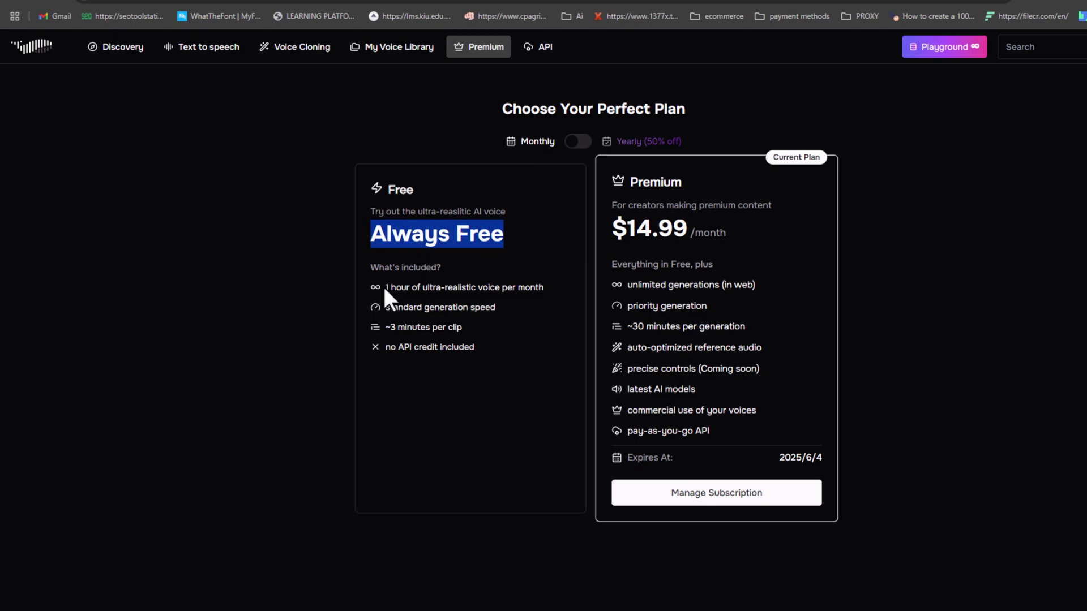
left_click_drag(385, 287, 543, 286)
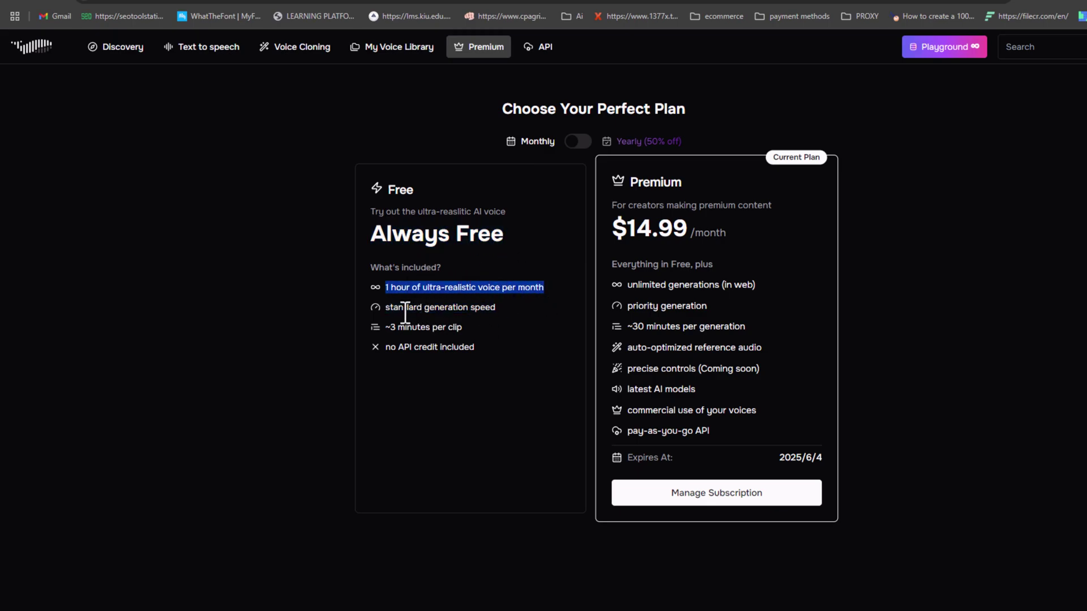
left_click_drag(405, 312, 387, 308)
left_click(633, 229)
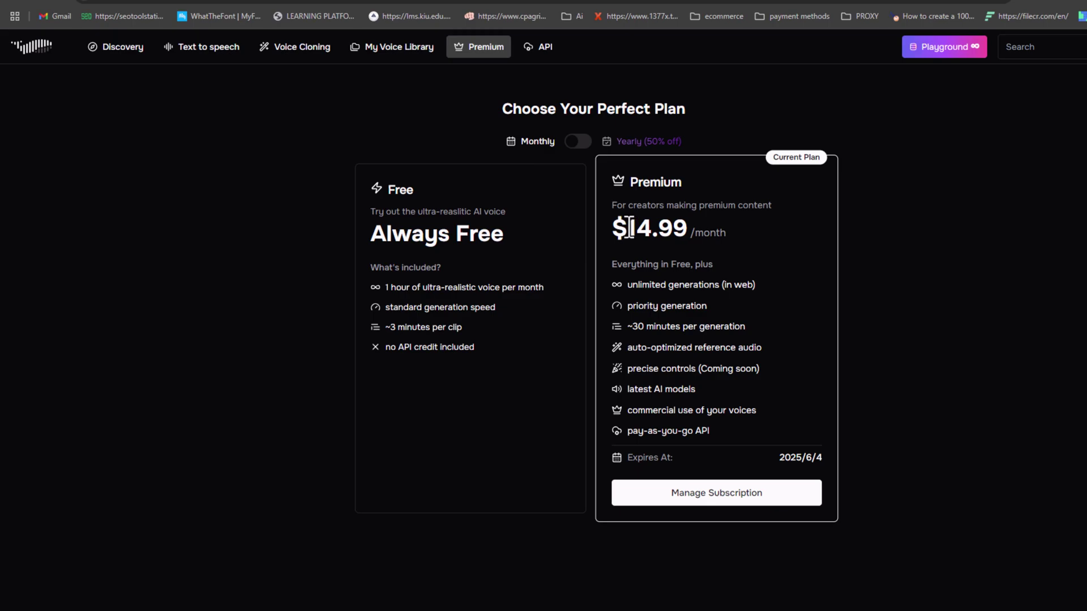
- Switch to Yearly billing and review Premium's unlimited generations and auto-optimized reference audio
left_click(580, 143)
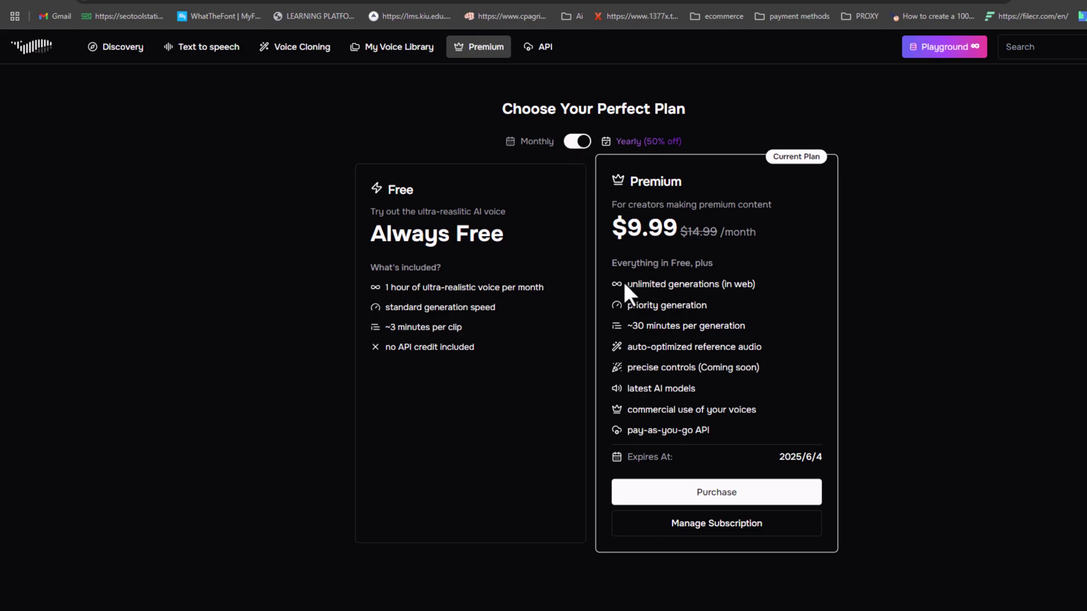
left_click_drag(626, 283, 747, 307)
left_click(658, 326)
left_click_drag(628, 348, 763, 351)
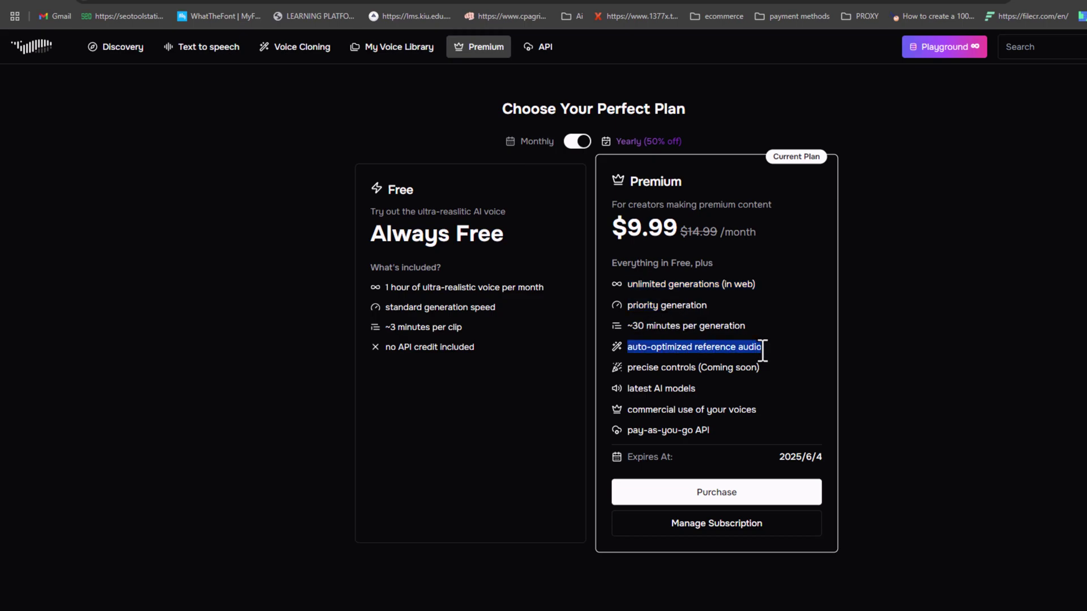
left_click(765, 354)
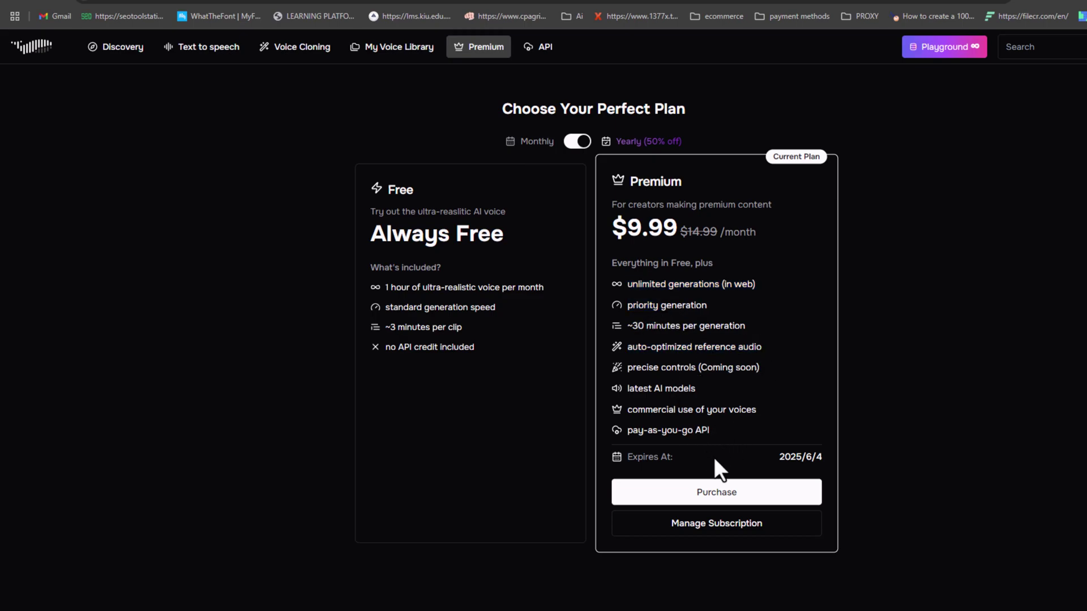